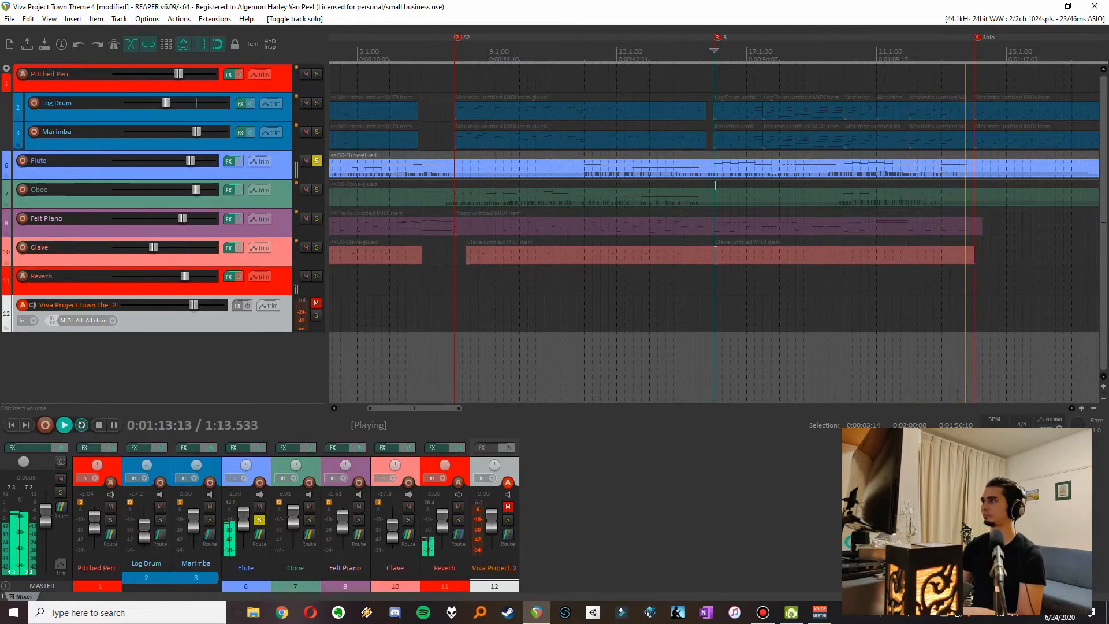
Stop playback and open the Flute track's MIDI item in the MIDI editor
key(space)
click(731, 175)
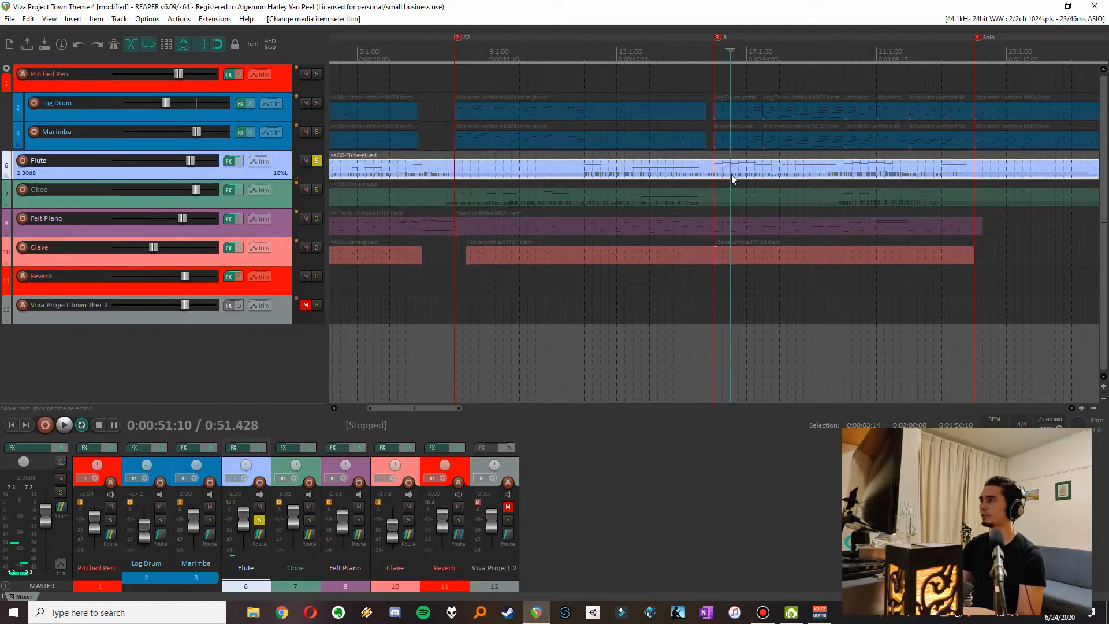
key(ctrl+alt+e)
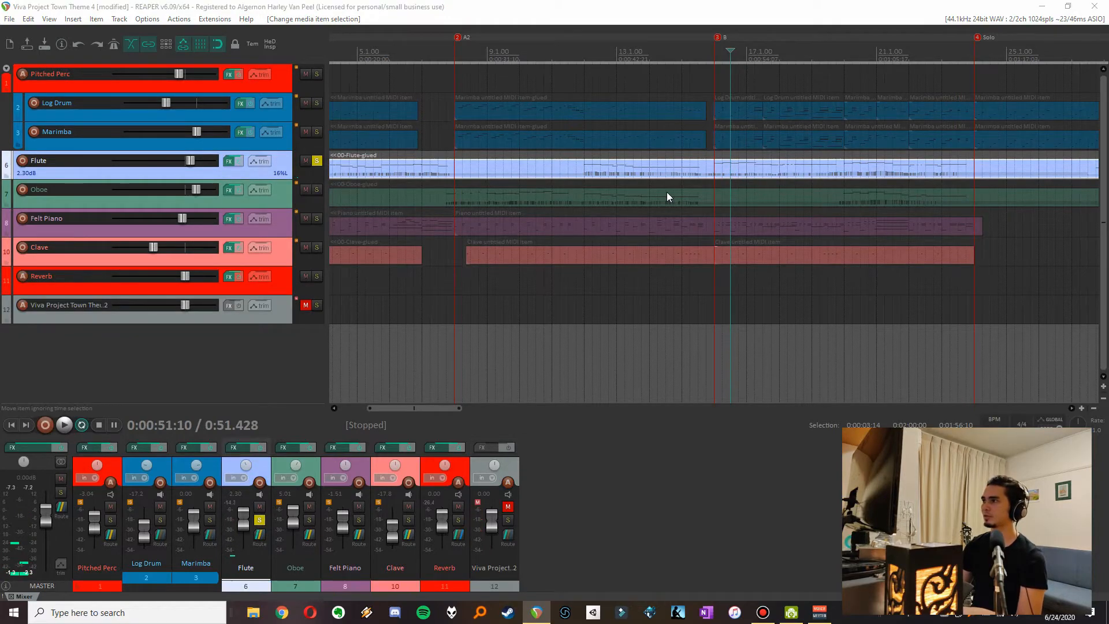
scroll(314, 245, down, 10)
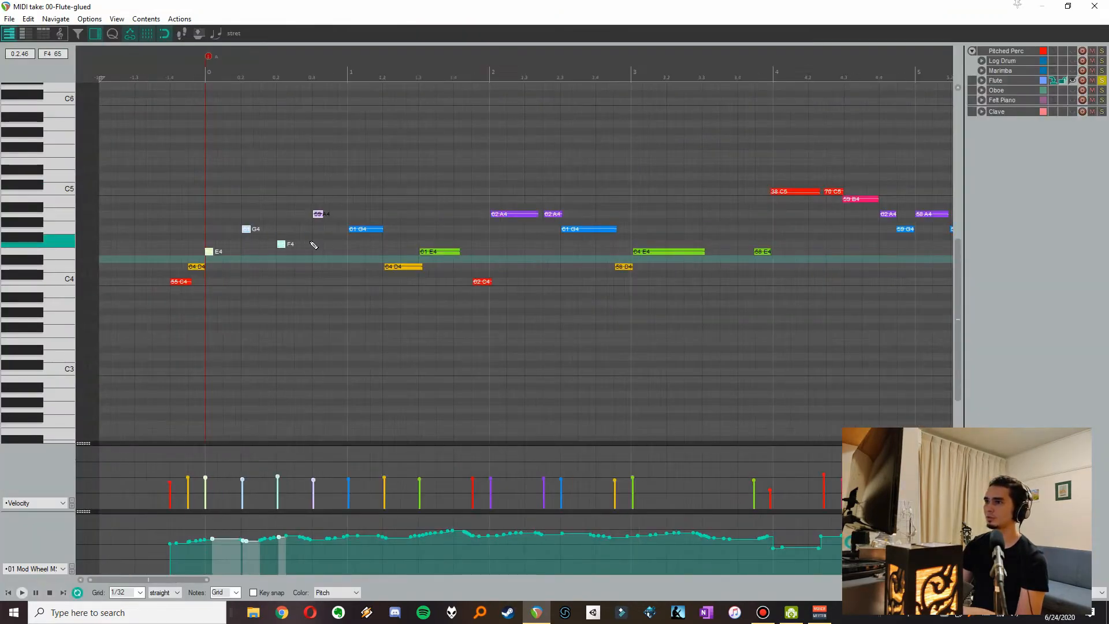
Play the flute line from the section B marker and select that section's first four notes, A5, C6, B5 and D6
scroll(314, 245, up, 8)
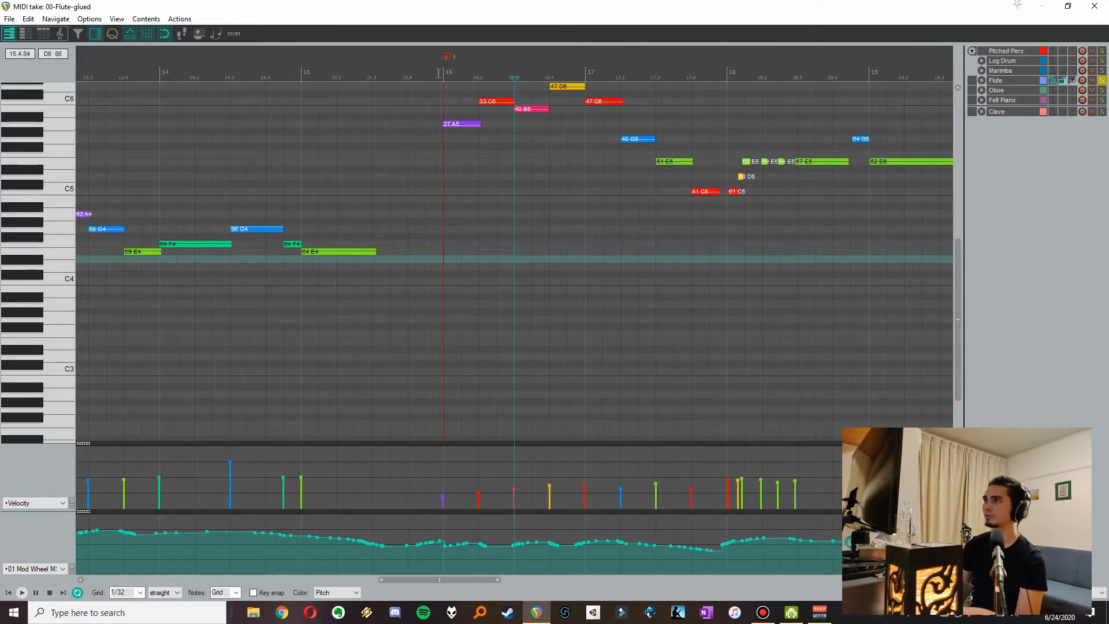
click(439, 73)
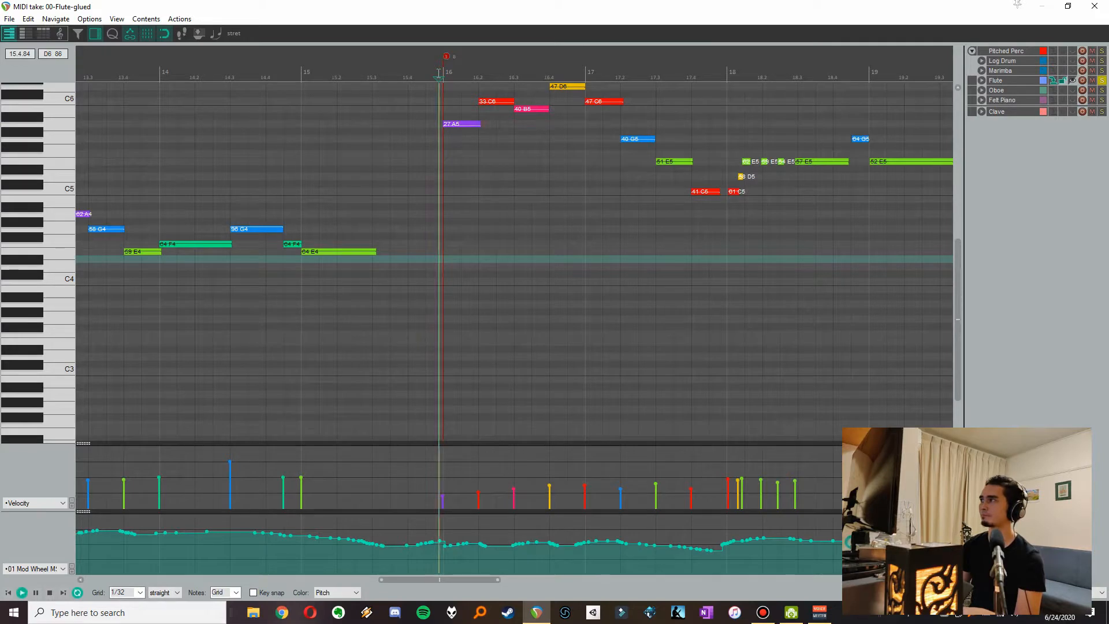
key(space)
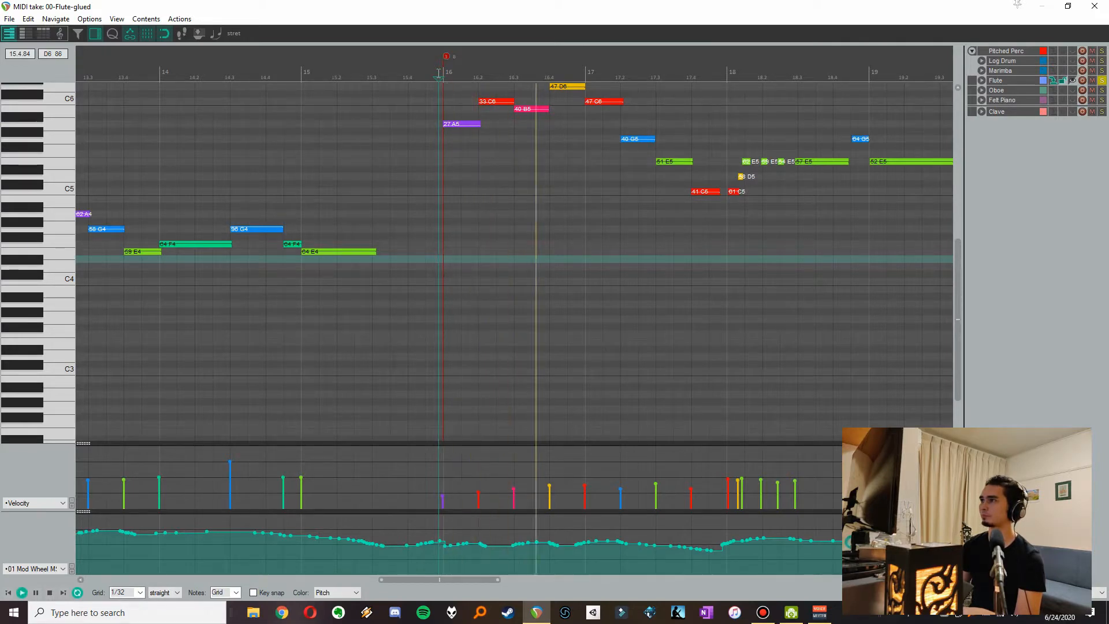
key(space)
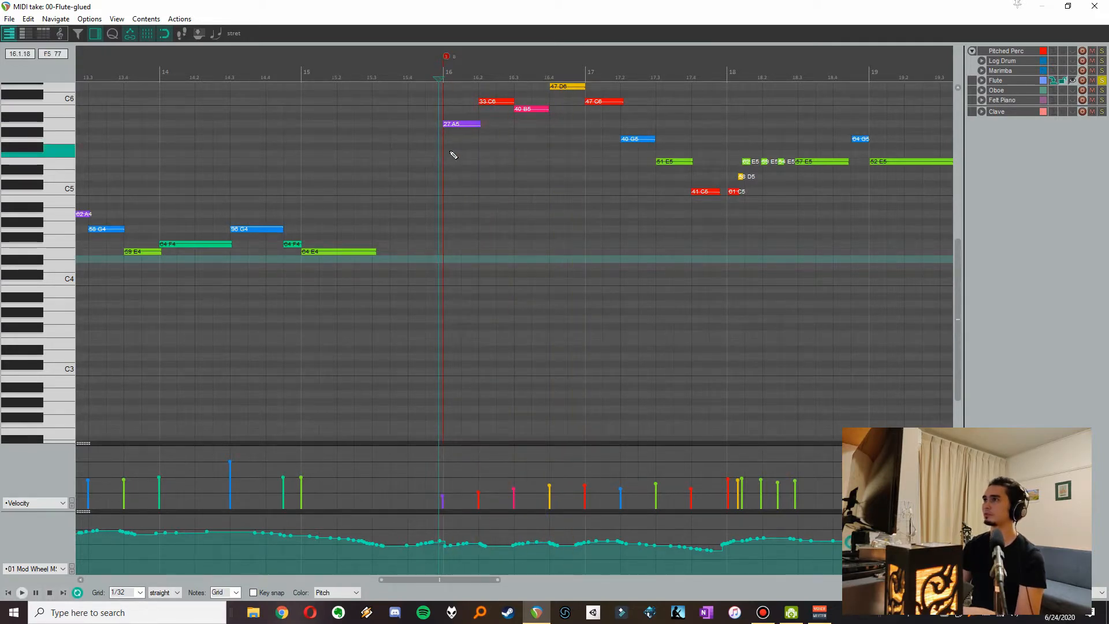
drag(450, 154, 565, 72)
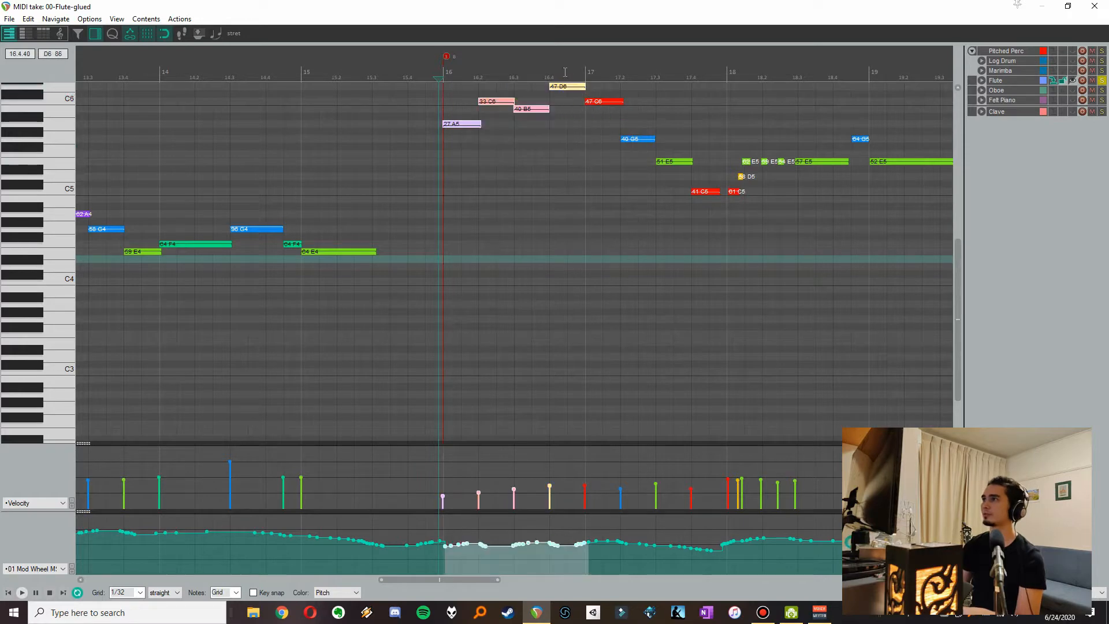
Return to the beginning of the flute part and play its opening phrase from just before the first C4 note
scroll(546, 197, down, 2)
key(Home)
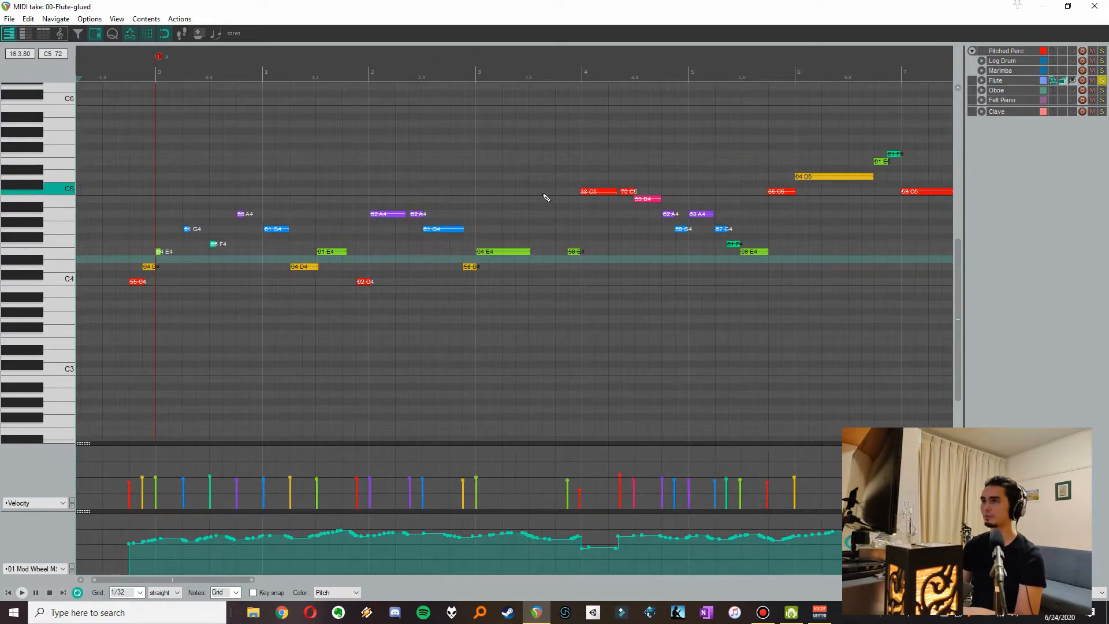
scroll(141, 245, up, 3)
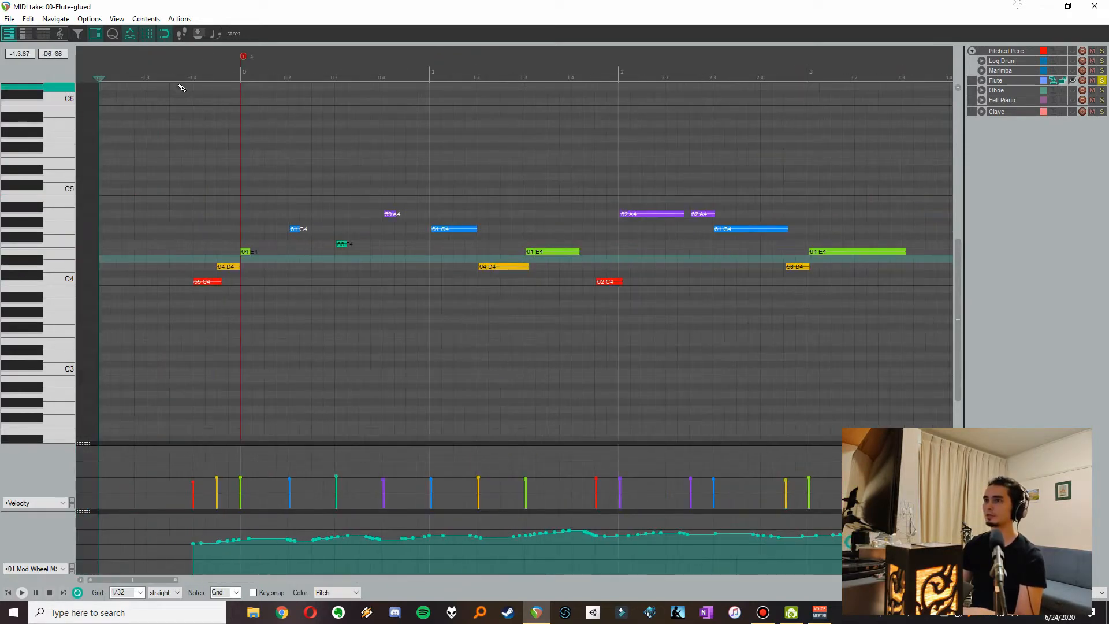
click(181, 74)
key(space)
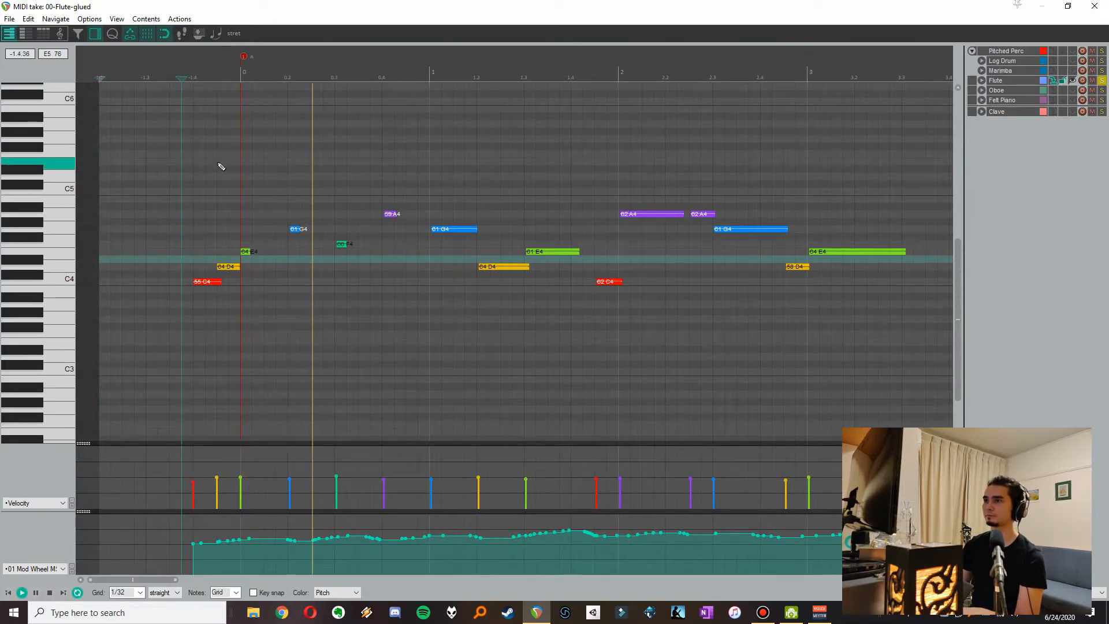
key(space)
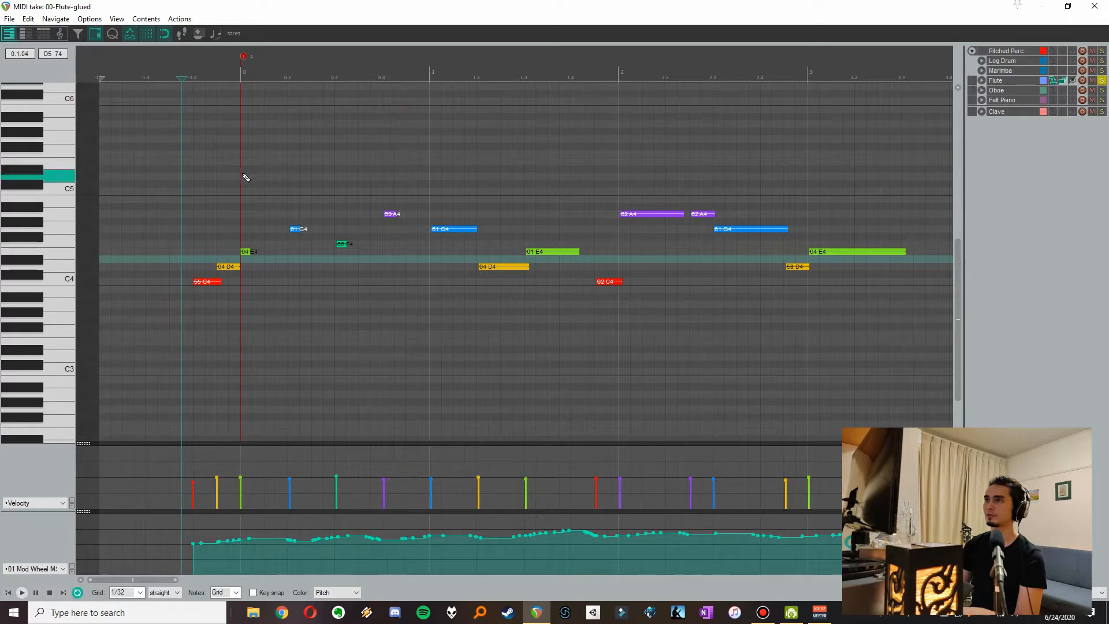
Select the opening E4, G4, F4 and A4 notes, the C4–D4–E4 pickup, and the first group again to compare the motifs
drag(244, 186, 403, 295)
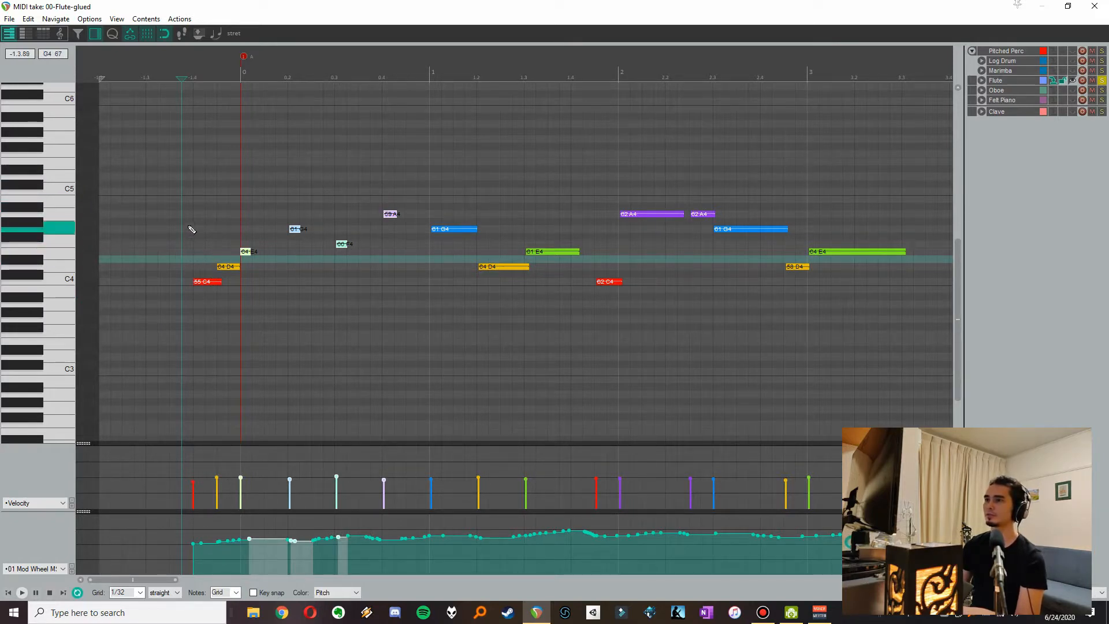
drag(189, 226, 252, 310)
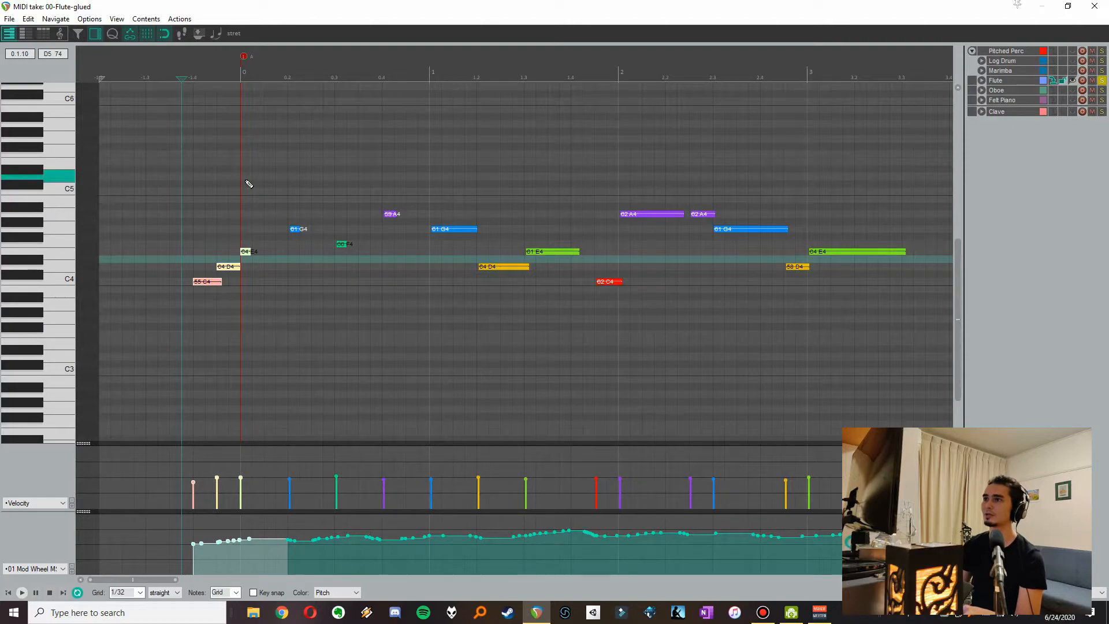
drag(245, 179, 404, 288)
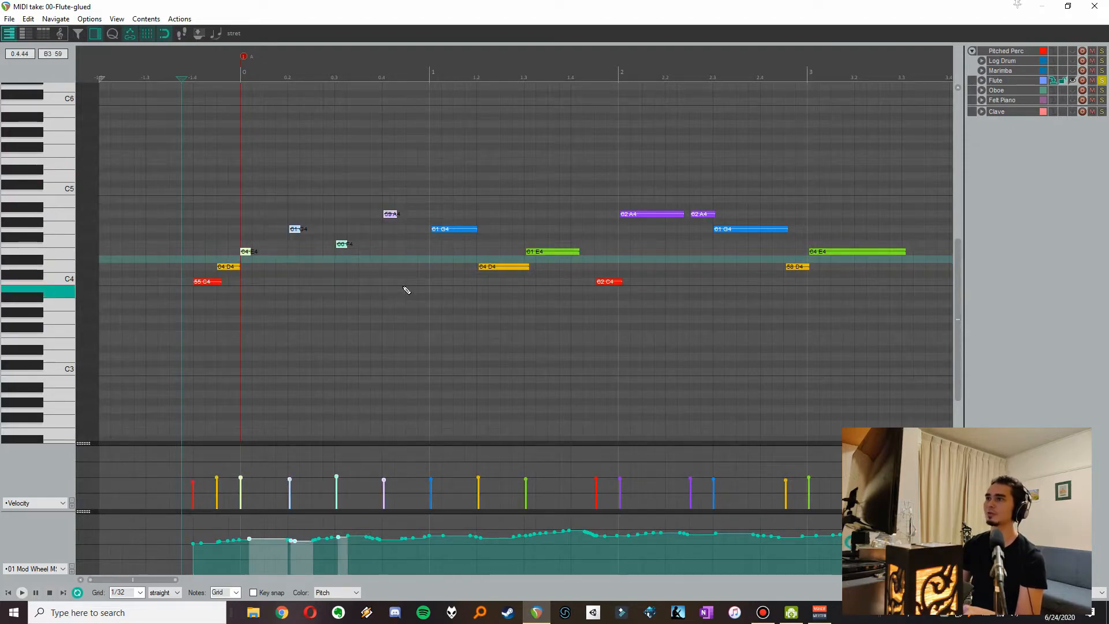
Play the flute melody from just before the section B marker at bar 16 to hear its opening phrase
scroll(407, 290, down, 8)
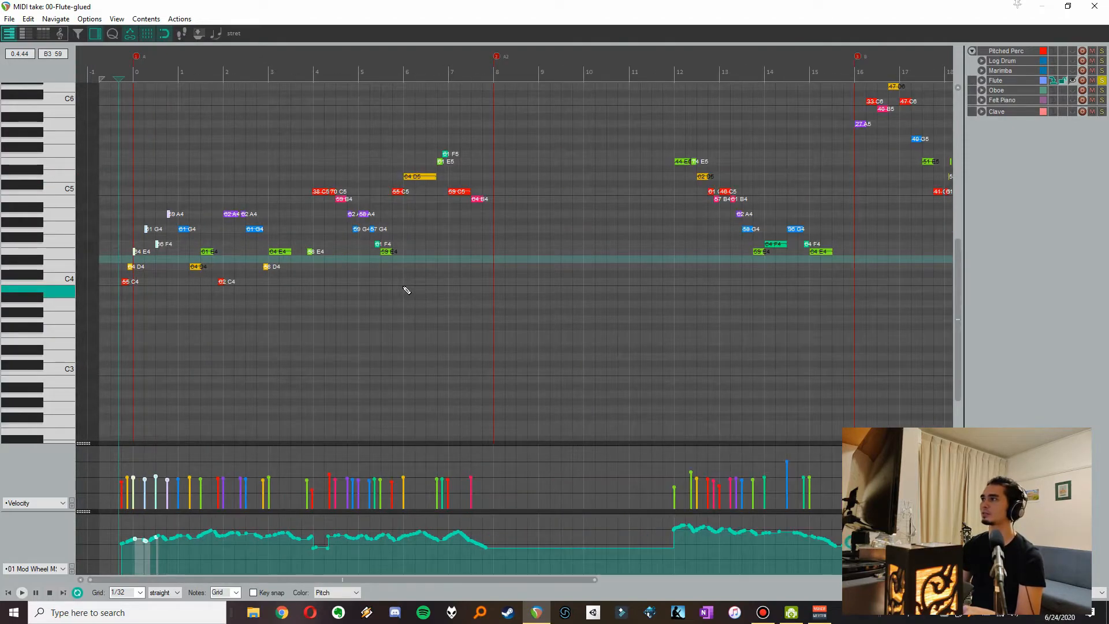
scroll(406, 290, down, 2)
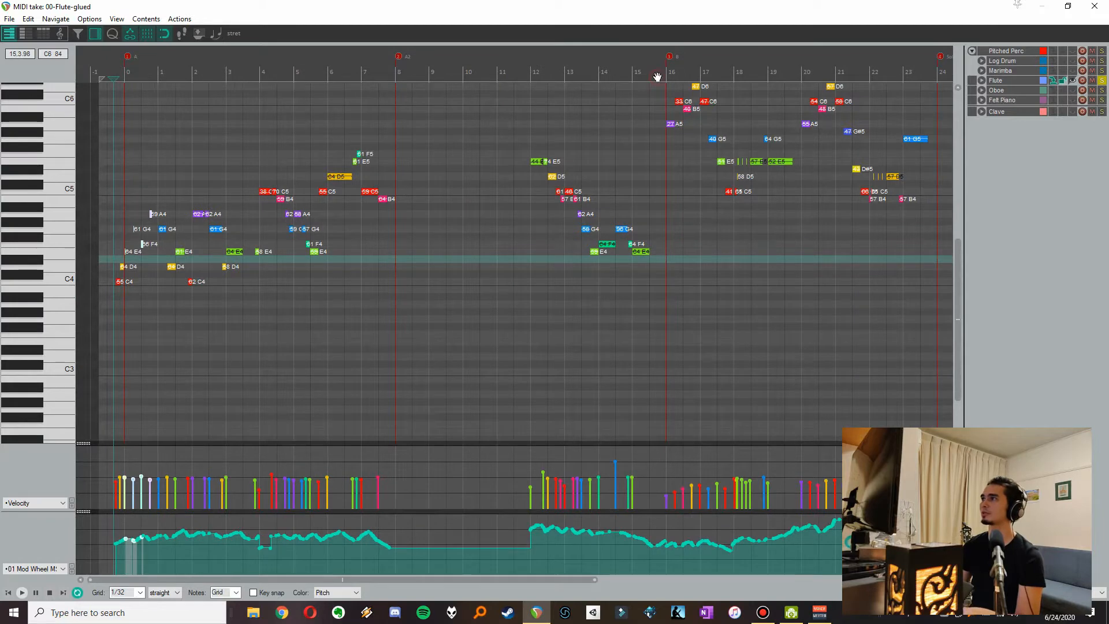
click(658, 77)
key(space)
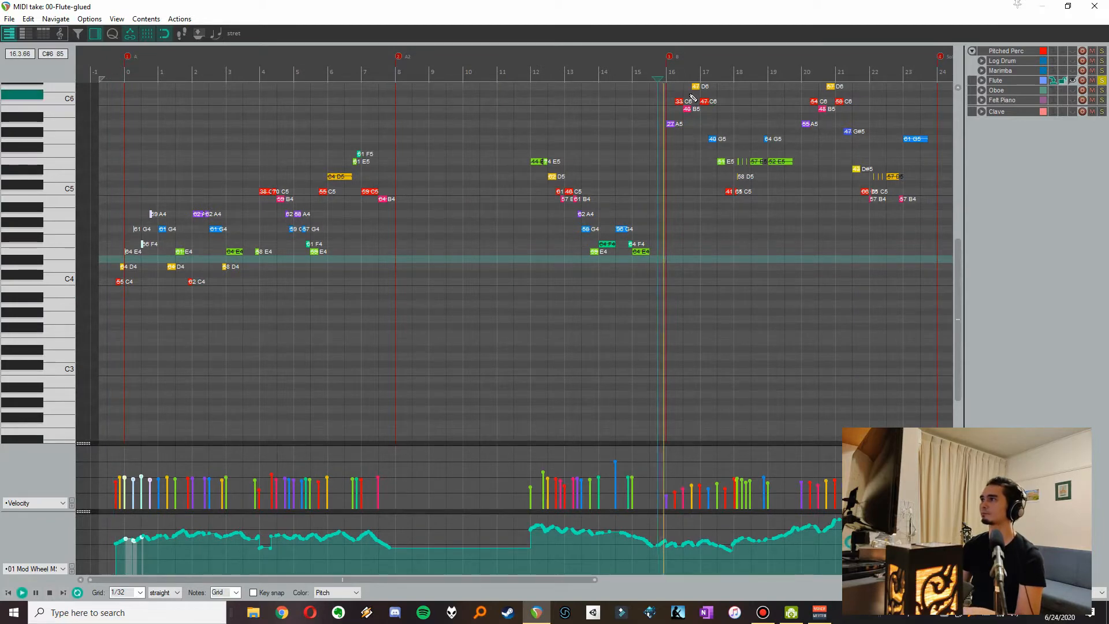
scroll(693, 98, up, 3)
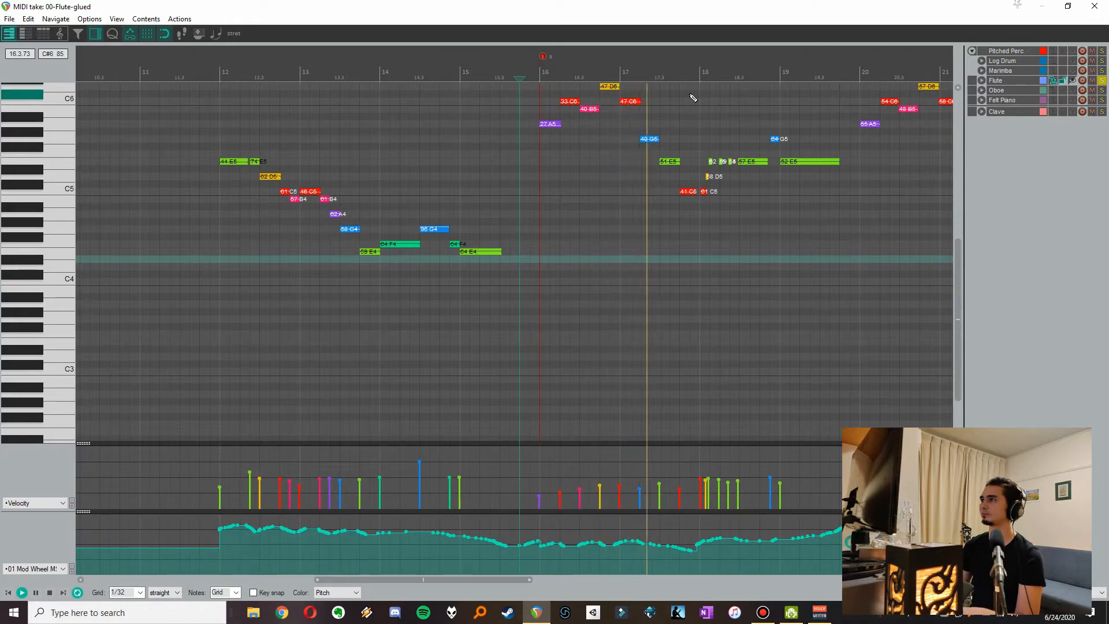
key(space)
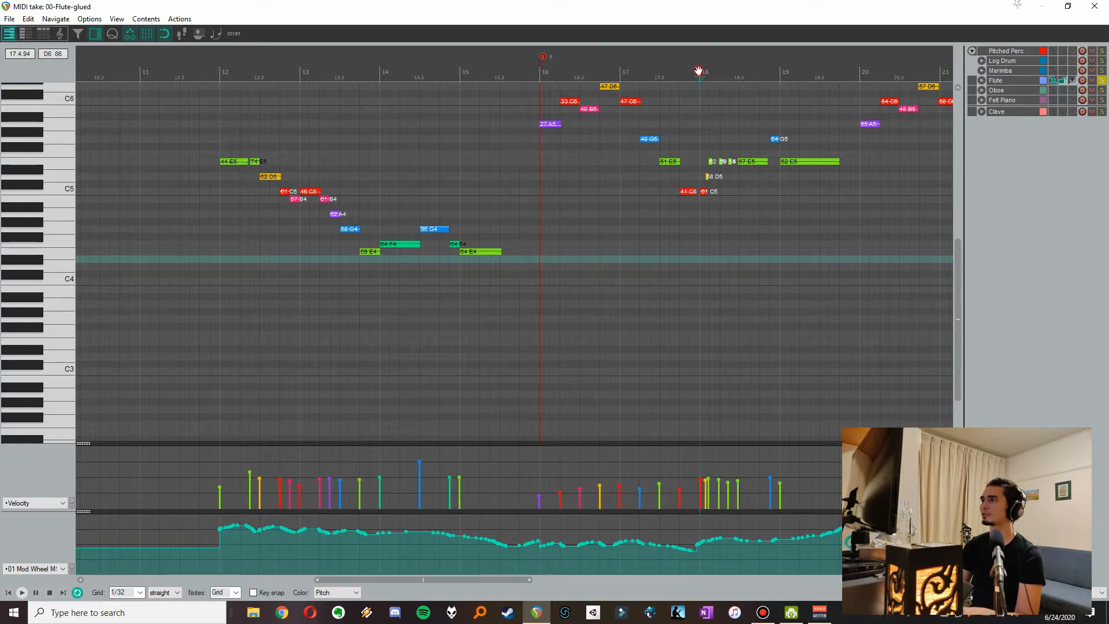
Play the flute phrase starting at bar 18 and select its rising C5, D5 and E5 notes
key(space)
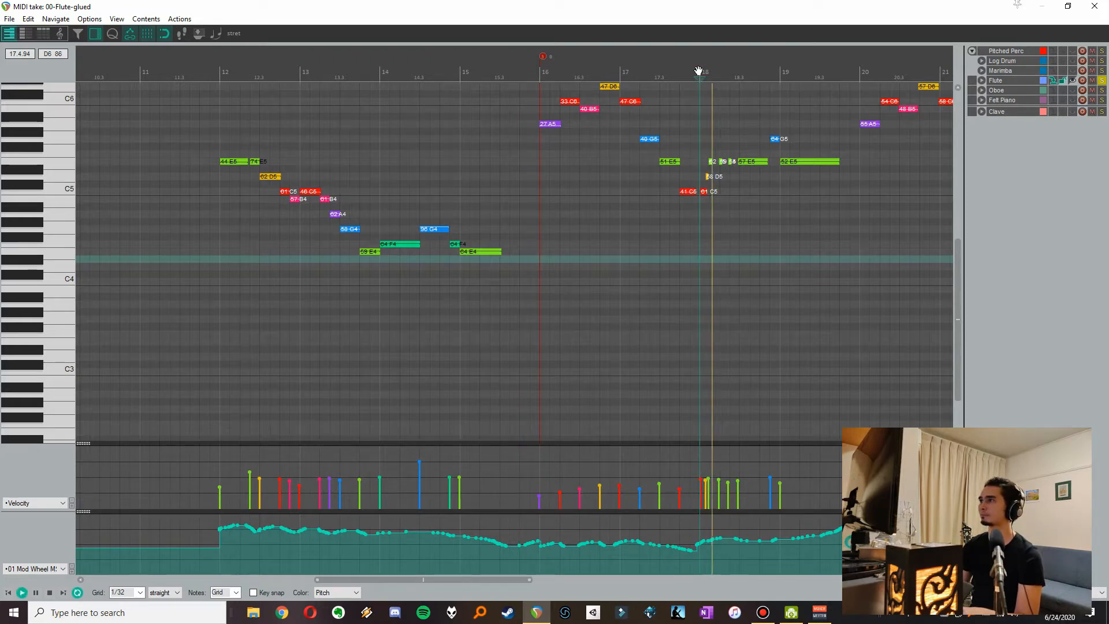
key(space)
scroll(711, 190, up, 1)
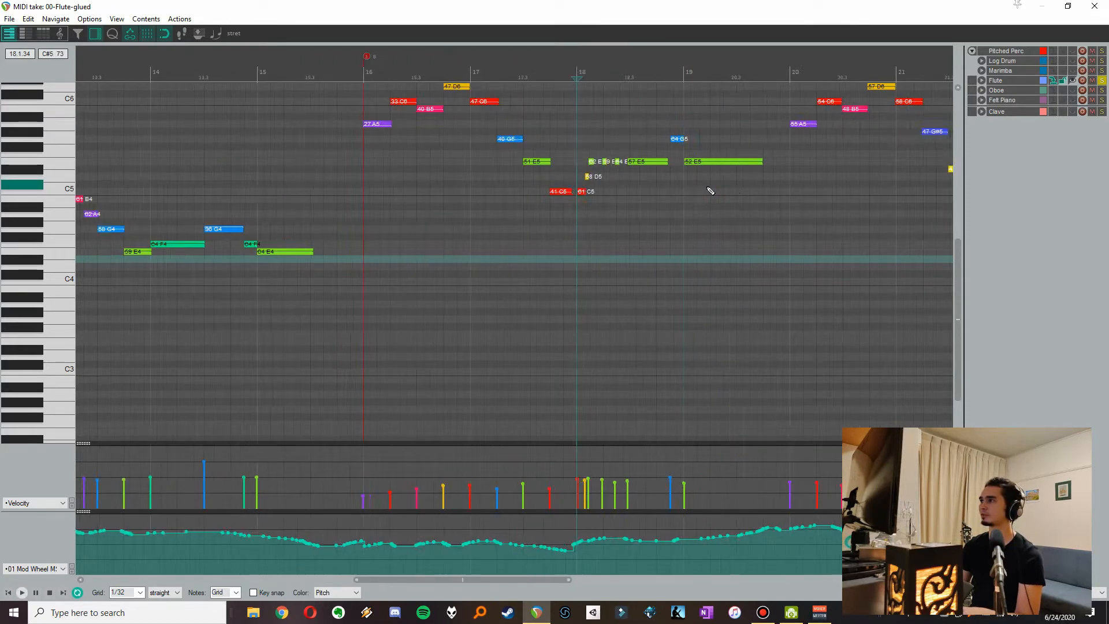
scroll(710, 191, down, 3)
scroll(711, 191, up, 2)
scroll(710, 191, up, 3)
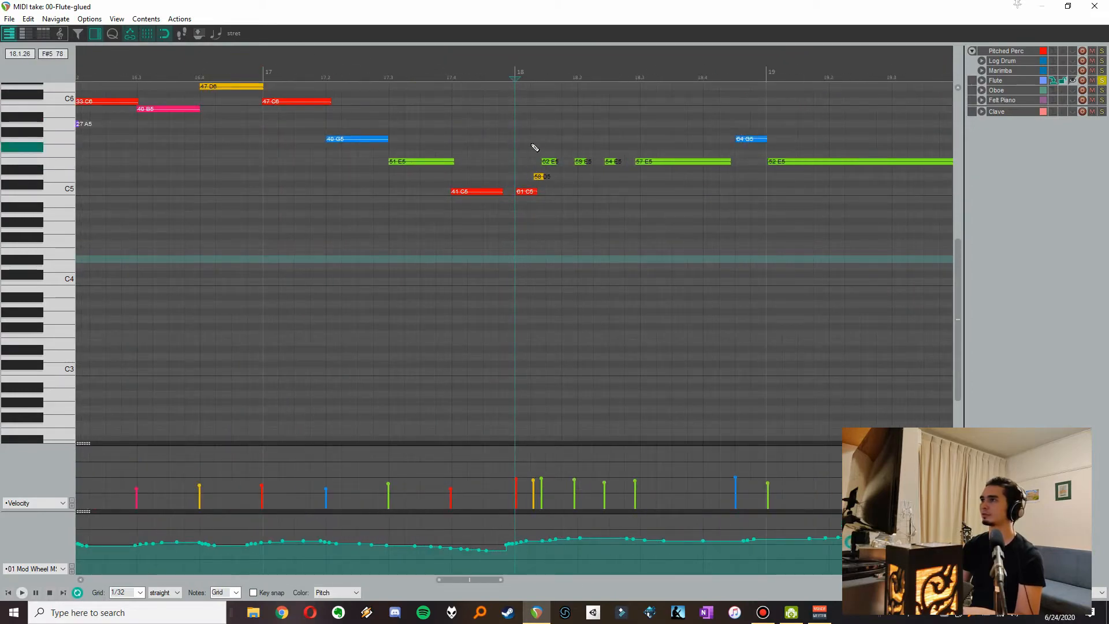
key(space)
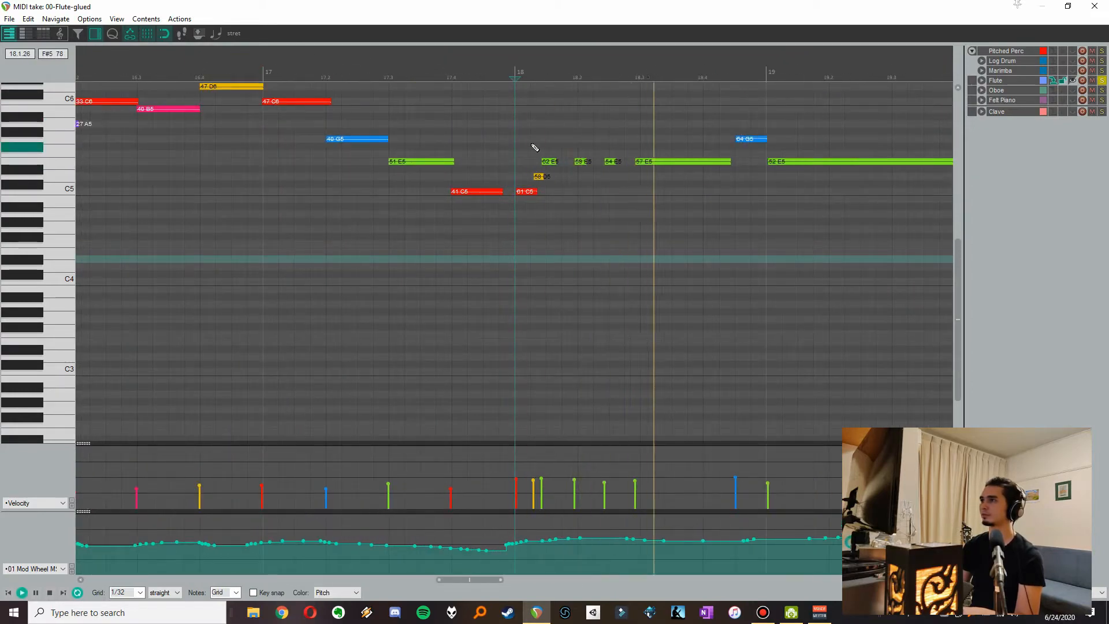
key(space)
drag(521, 152, 565, 218)
Replay the flute's opening pickup from just before its first C4 note, and close the MIDI editor
scroll(534, 239, down, 6)
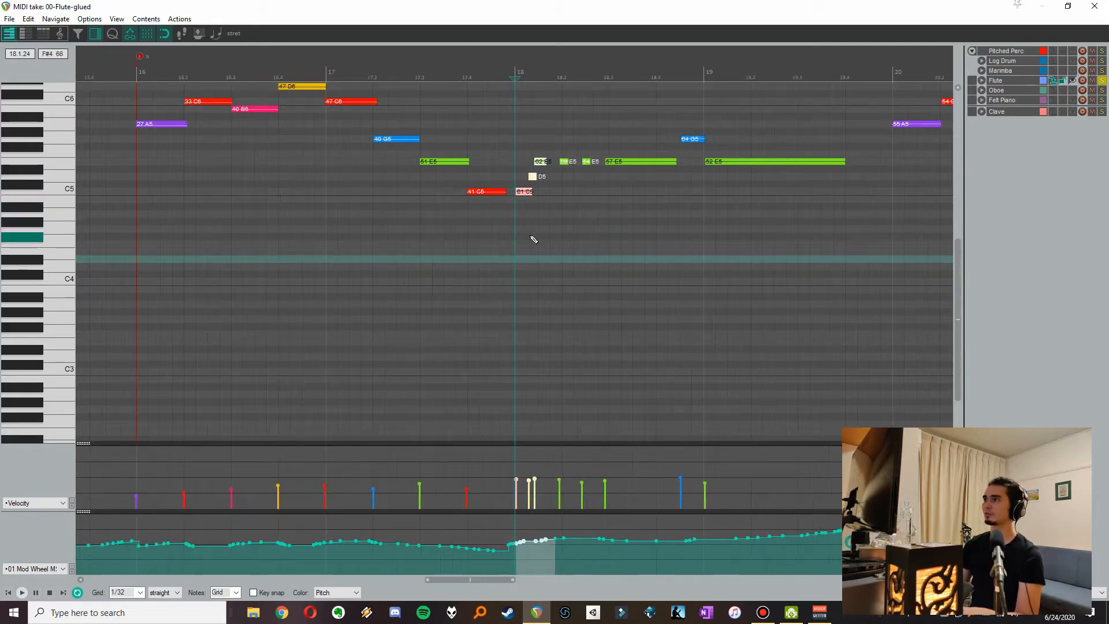
scroll(534, 239, down, 4)
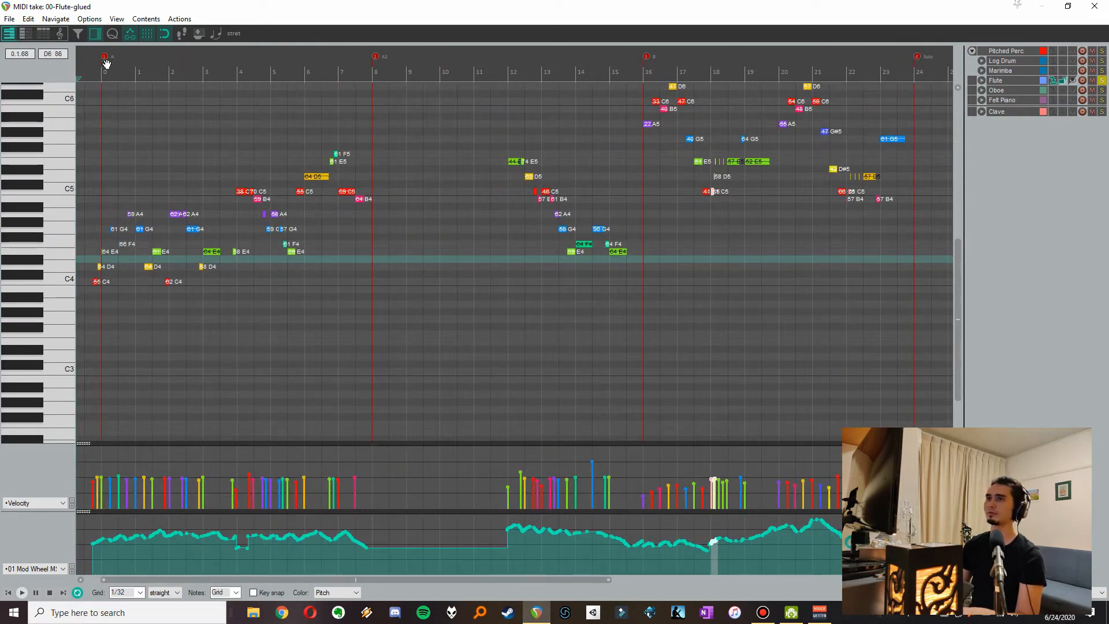
scroll(96, 77, down, 2)
scroll(96, 77, up, 9)
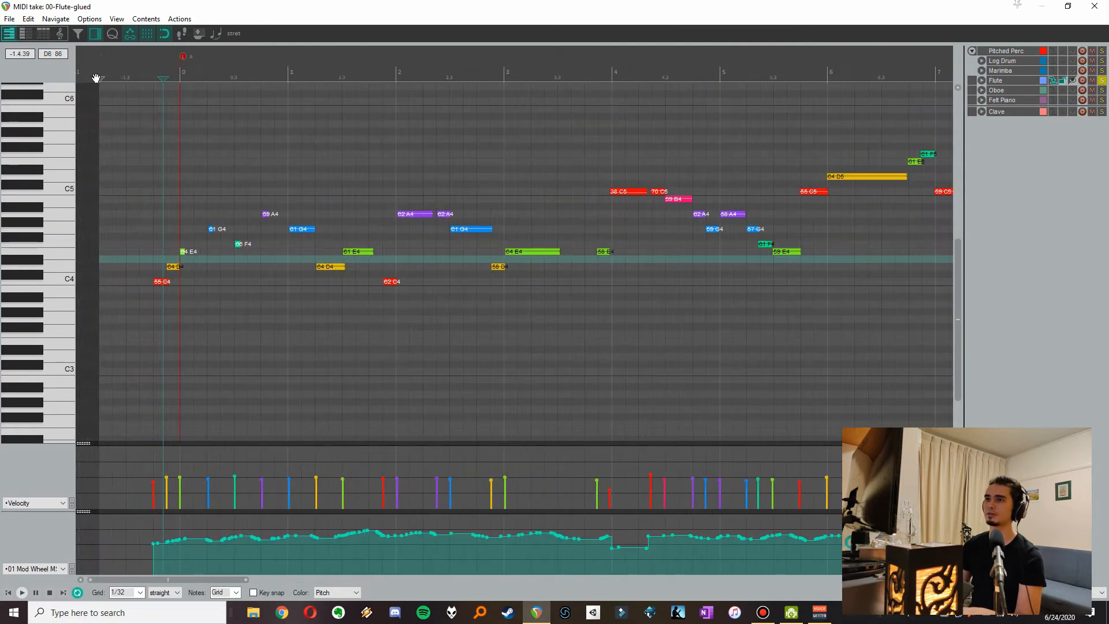
scroll(98, 76, up, 2)
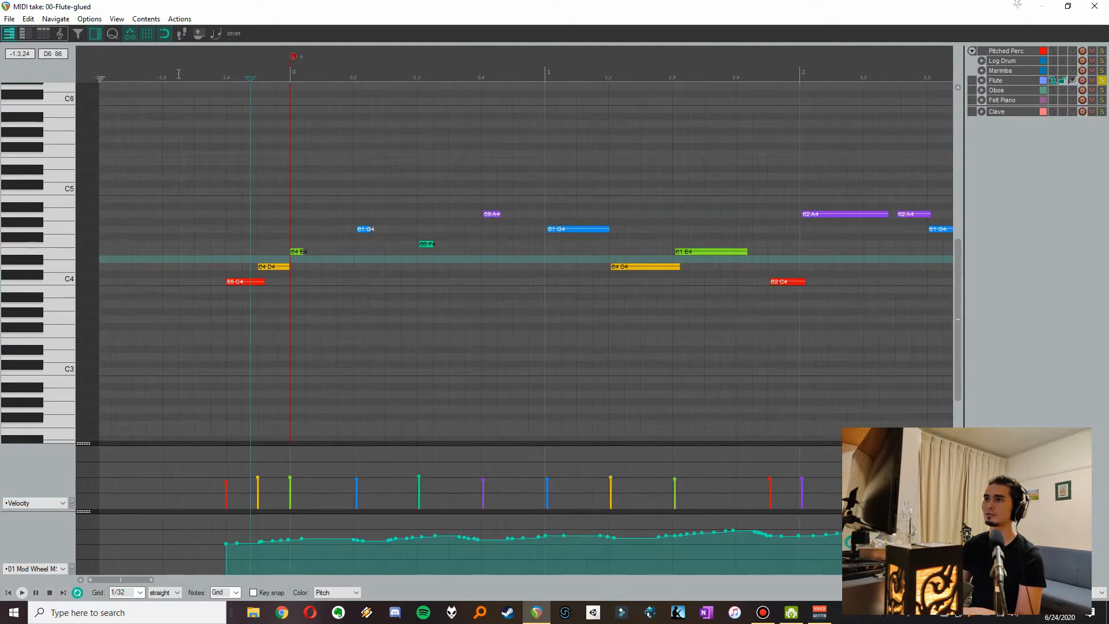
click(213, 73)
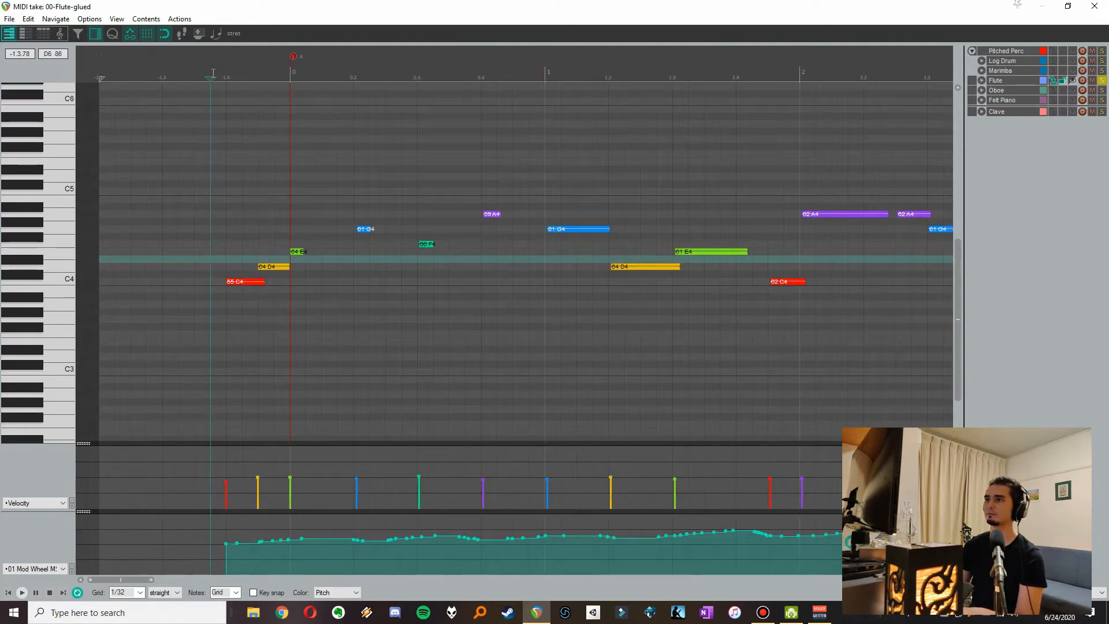
key(space)
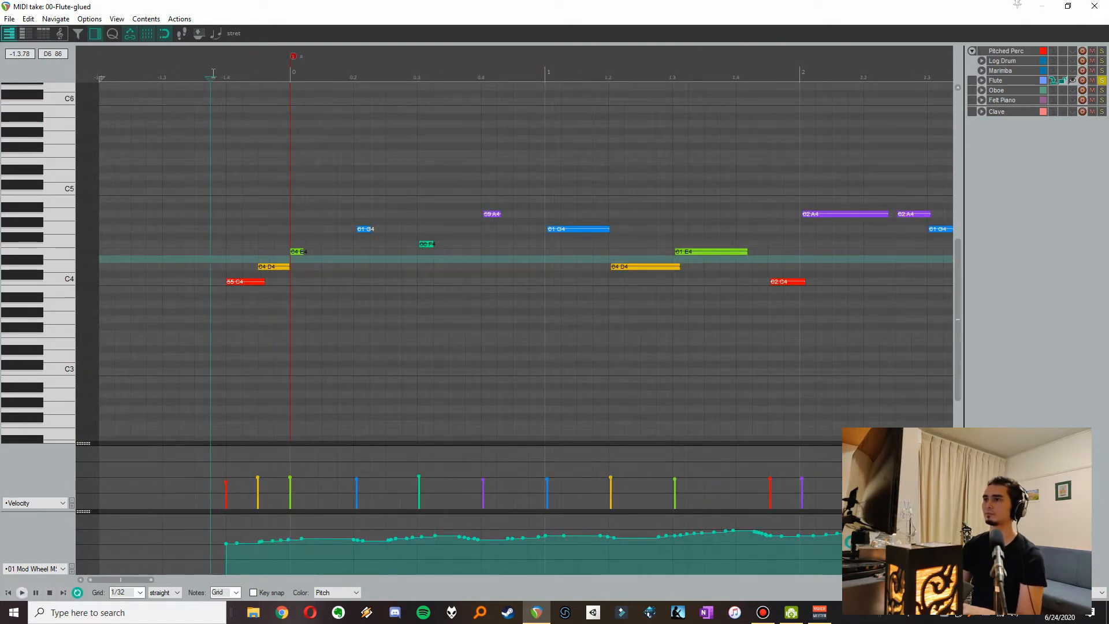
scroll(441, 174, down, 4)
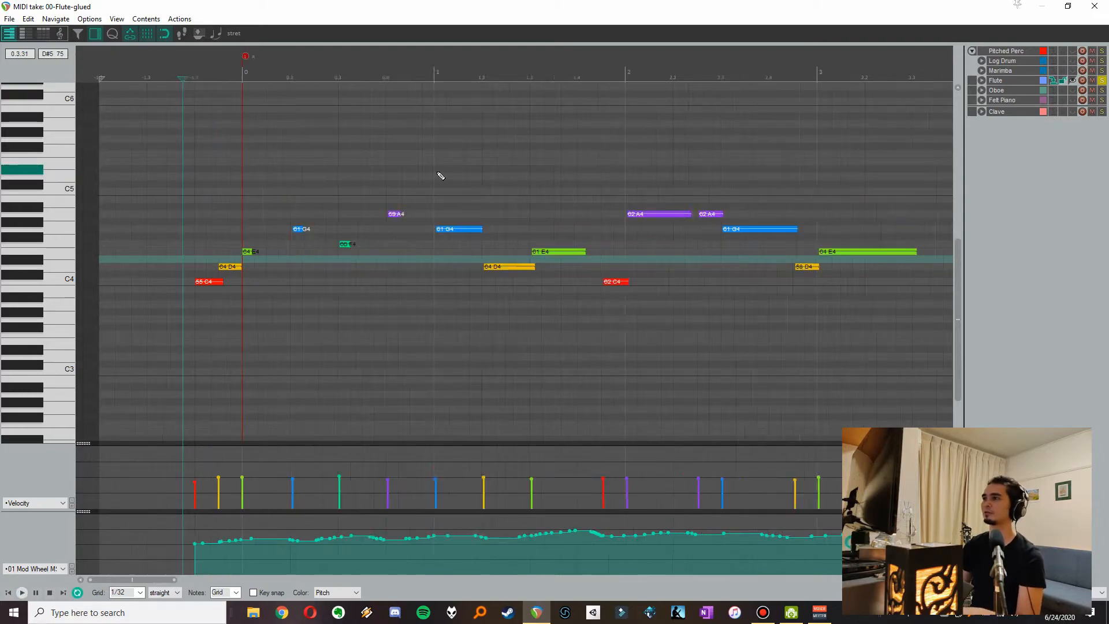
key(Escape)
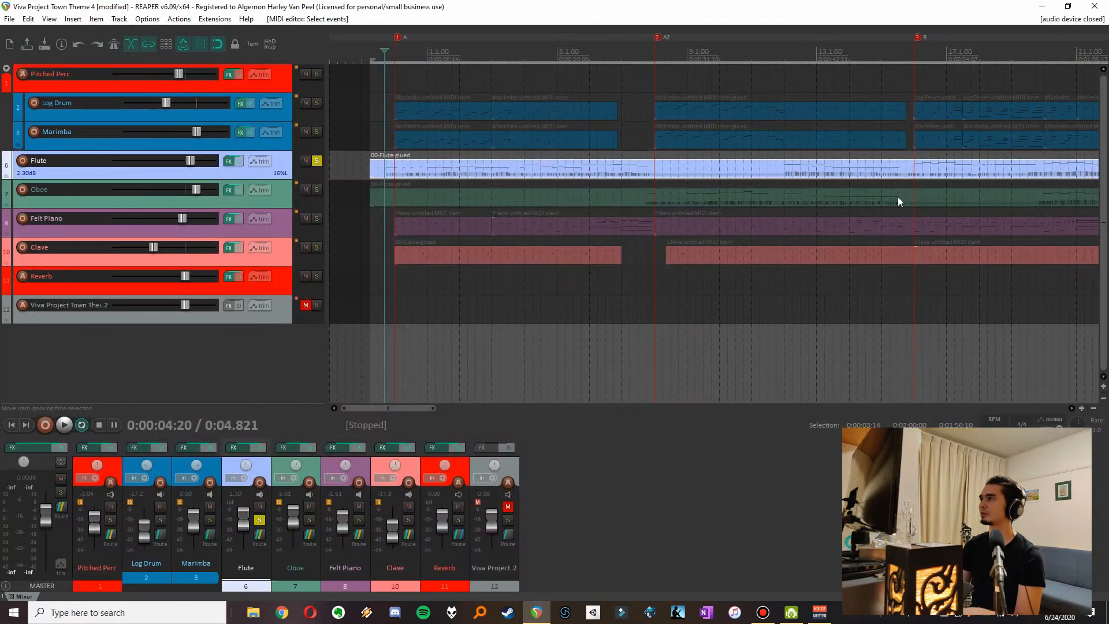
Solo the Oboe track alongside the Flute and place the edit cursor midway through section B
scroll(898, 197, down, 3)
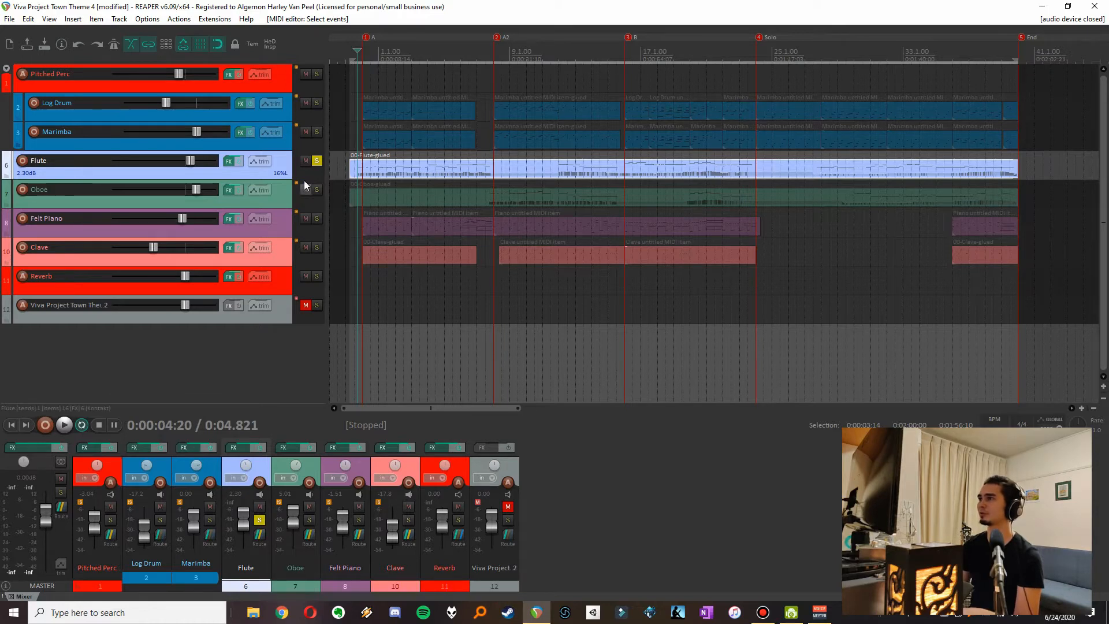
click(316, 189)
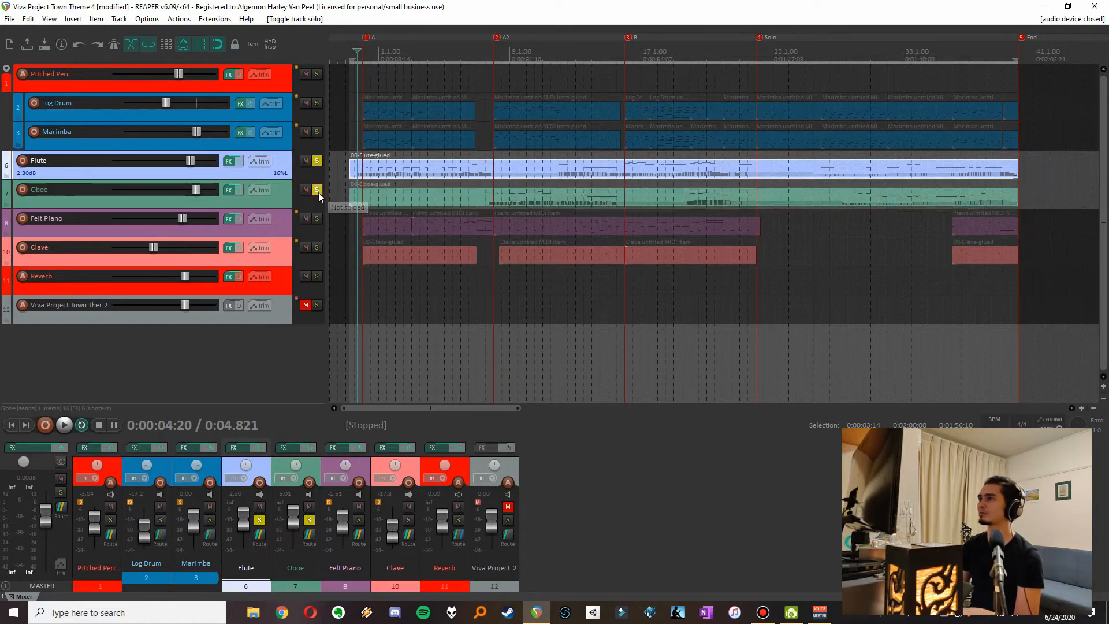
click(691, 50)
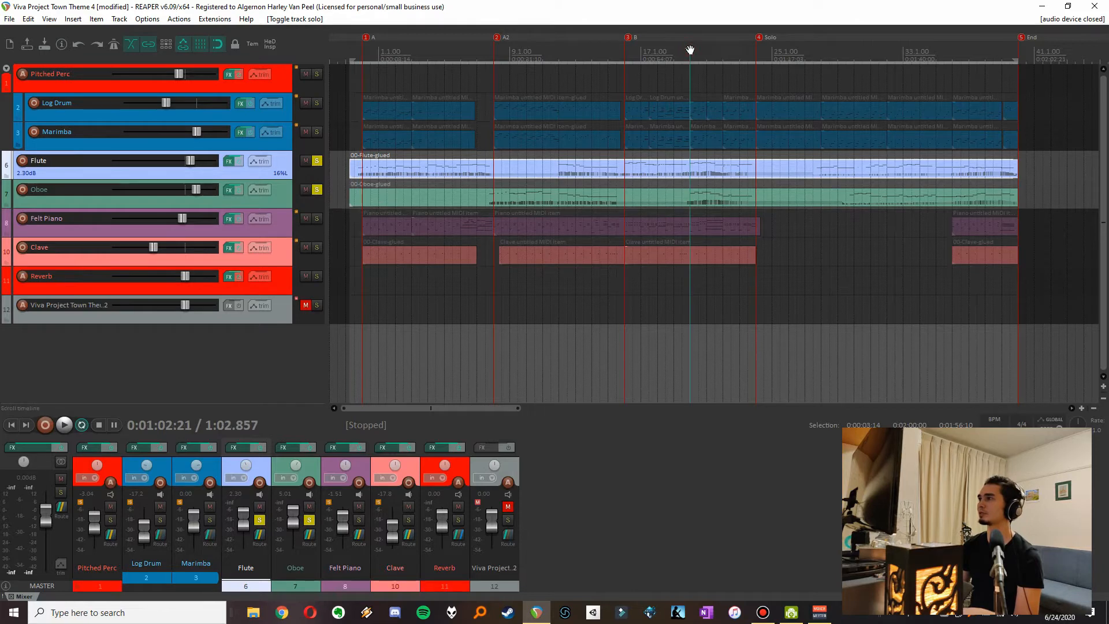
Play the soloed Flute and Oboe together from midway through section B, and clear all track solos
key(space)
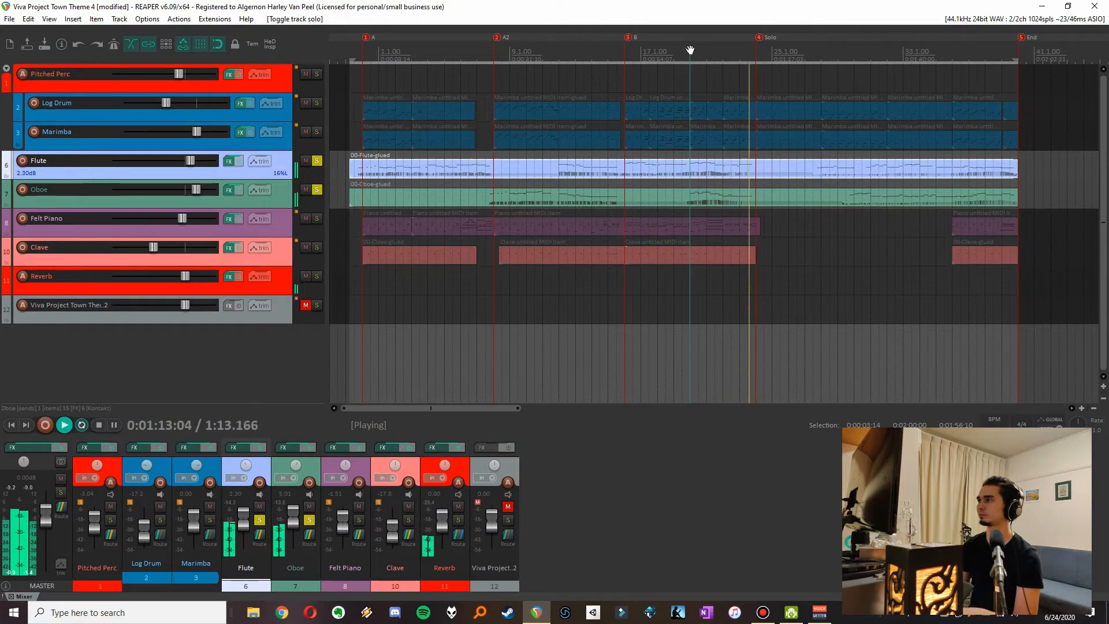
key(space)
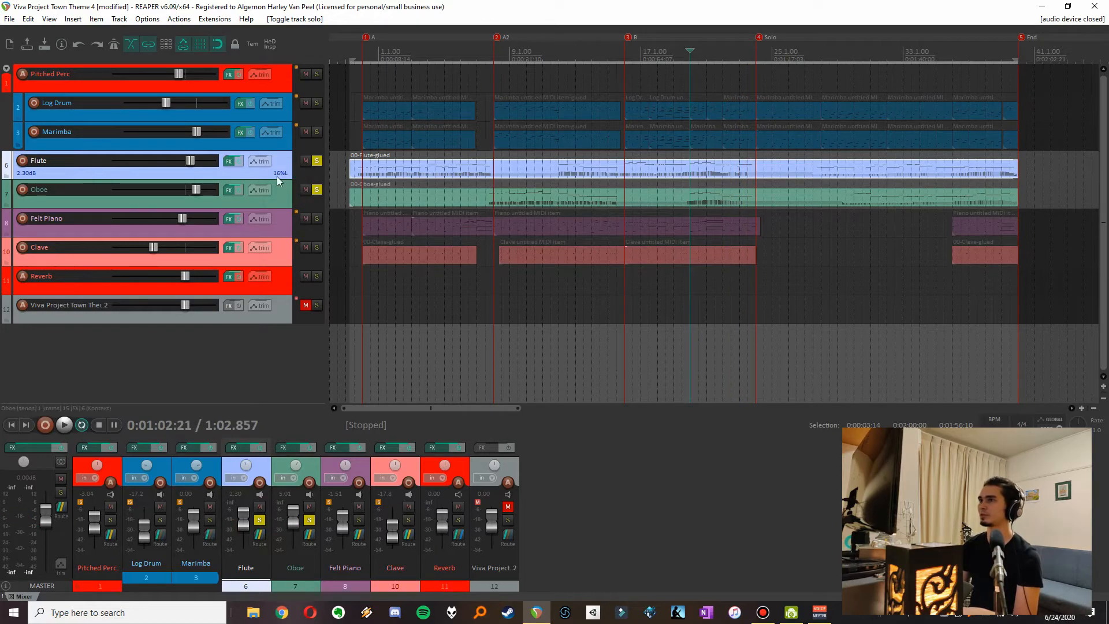
alt+click(318, 161)
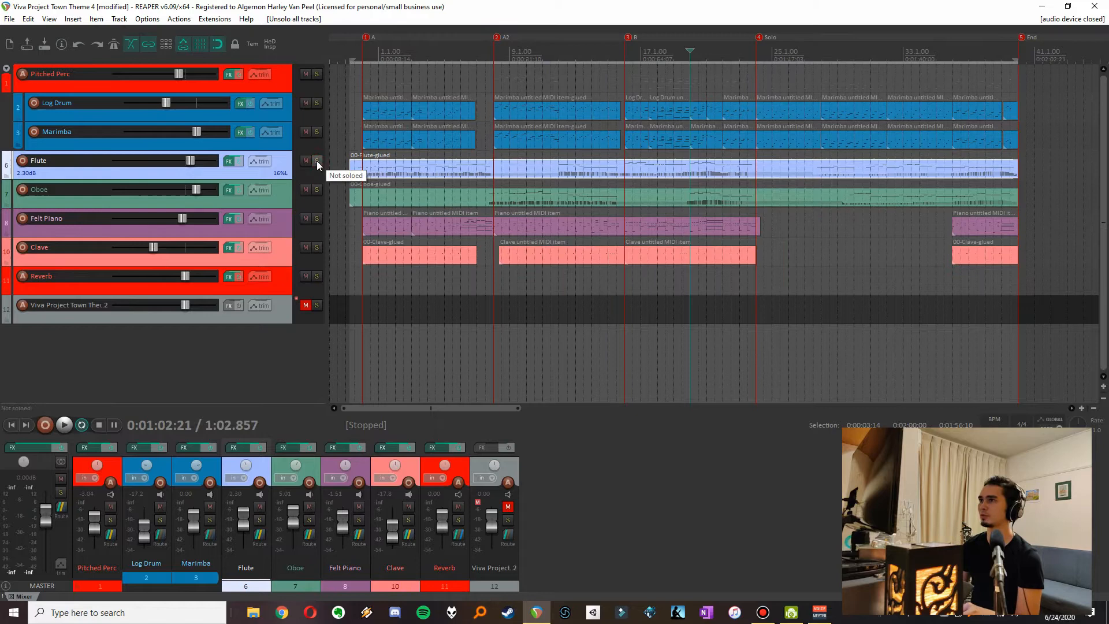
Start playback of the full mix from the section B marker and briefly solo the Clave track
click(318, 211)
click(624, 56)
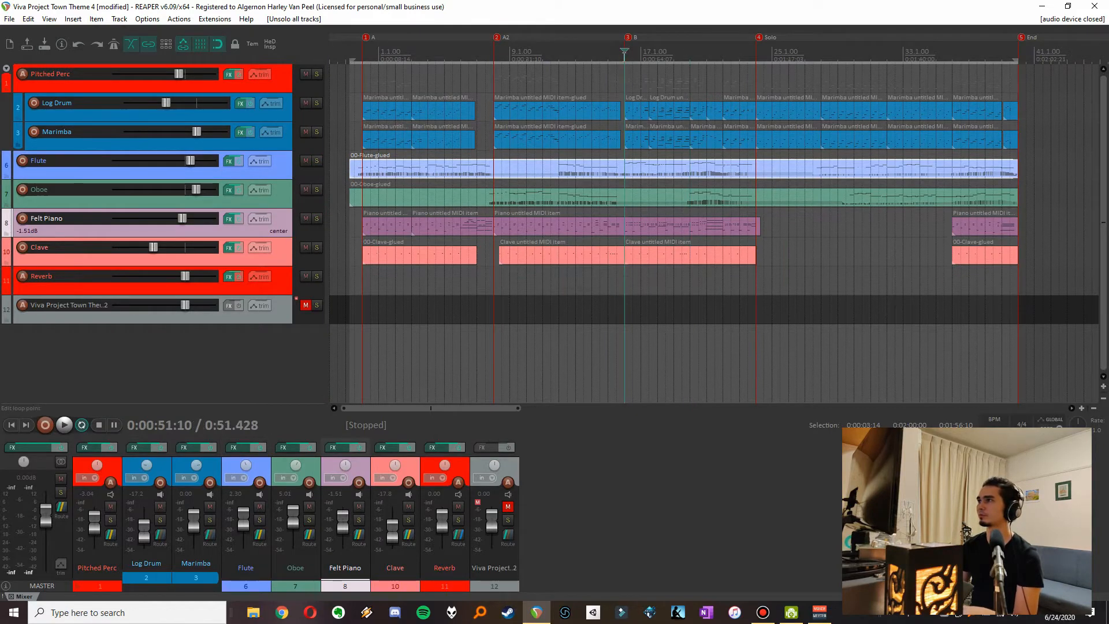
key(space)
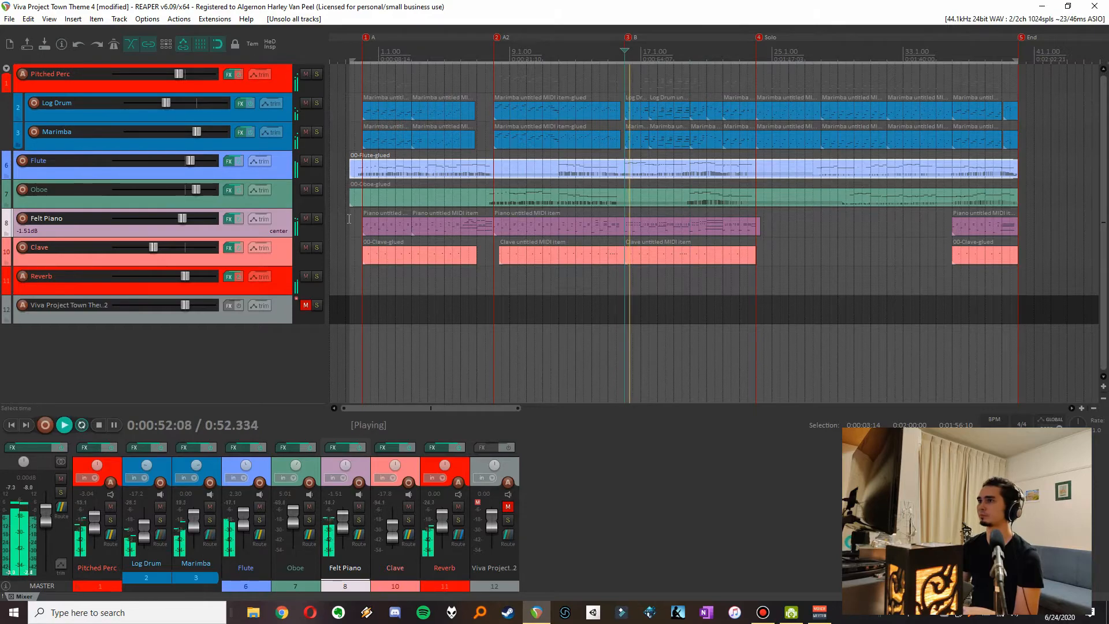
click(317, 247)
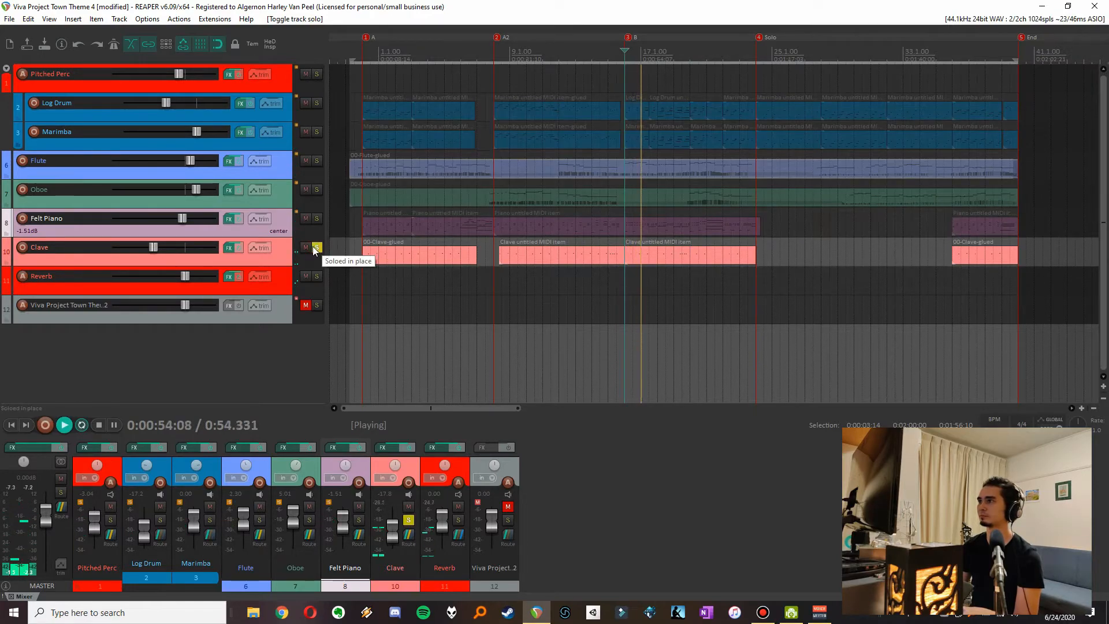
click(316, 247)
Solo the Felt Piano to hear its part through section B up to the Solo marker, and unsolo it
click(318, 219)
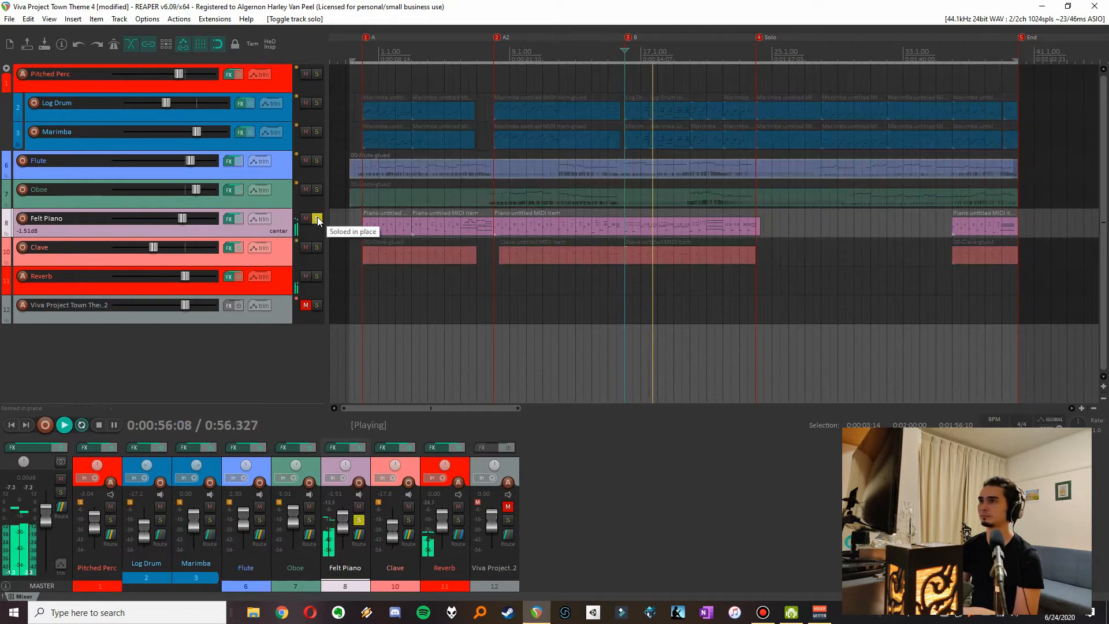
scroll(578, 242, up, 4)
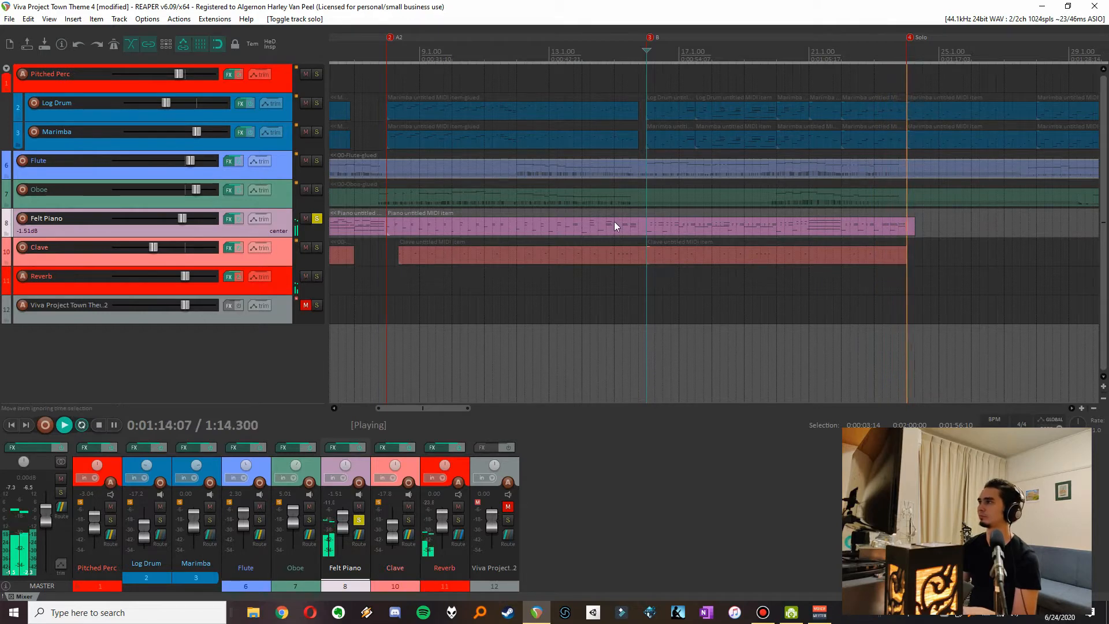
key(space)
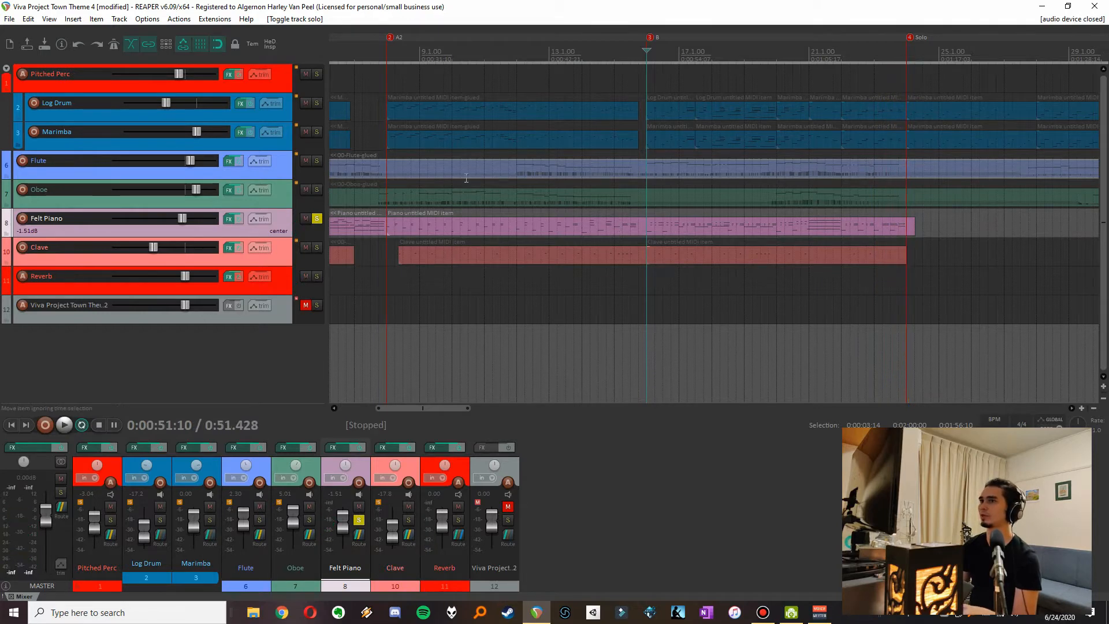
click(315, 221)
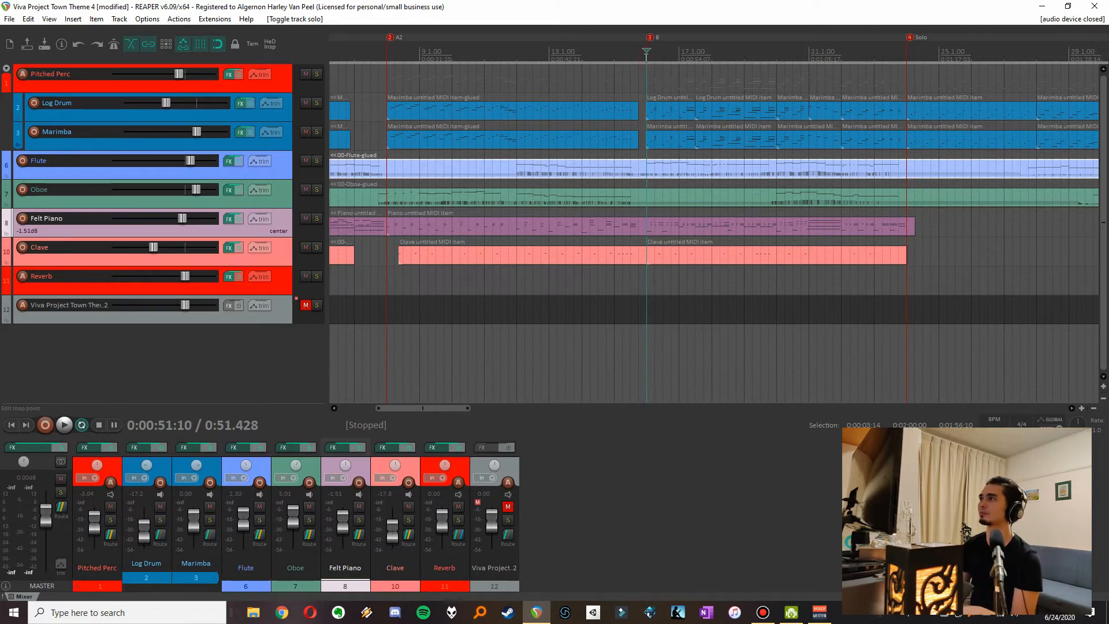
Play section B with the Pitched Perc group isolated, and replay the section with all tracks unsoloed
key(space)
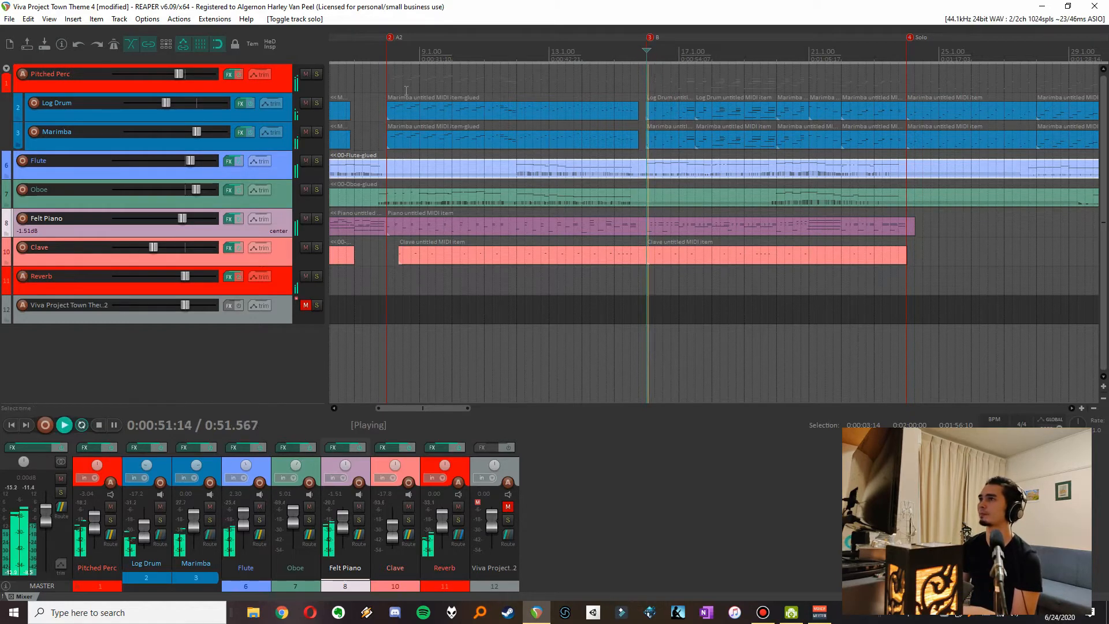
click(318, 74)
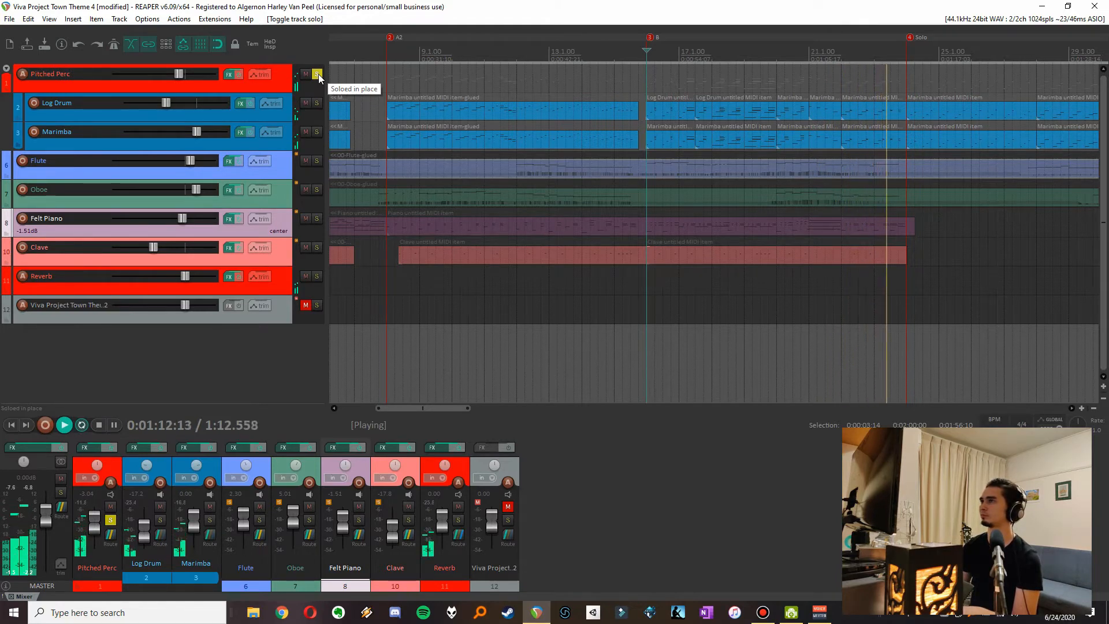
key(space)
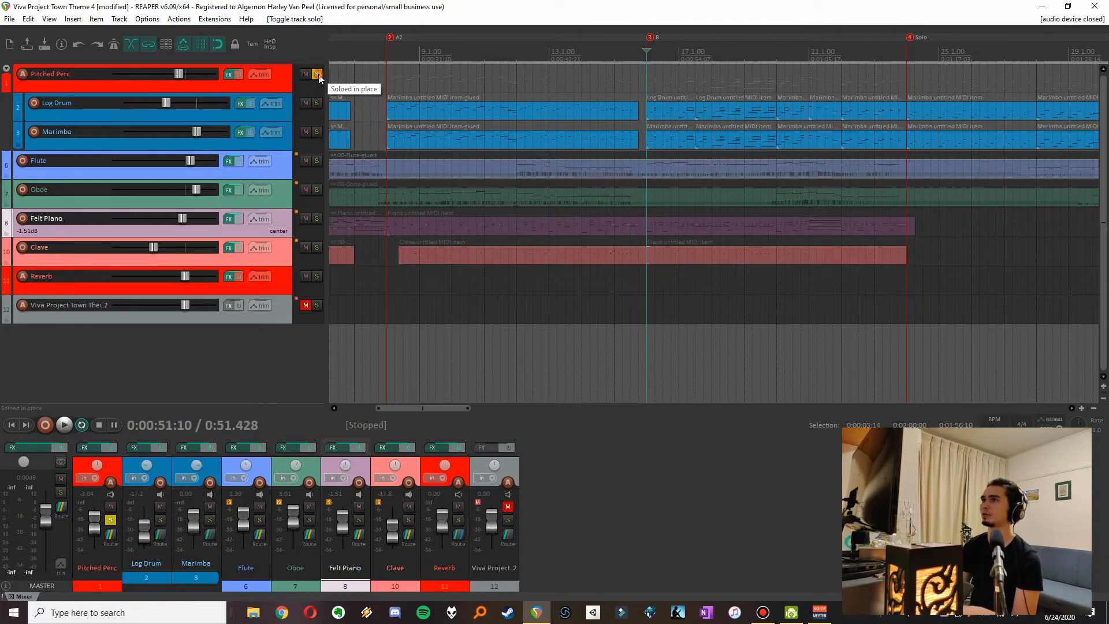
click(318, 74)
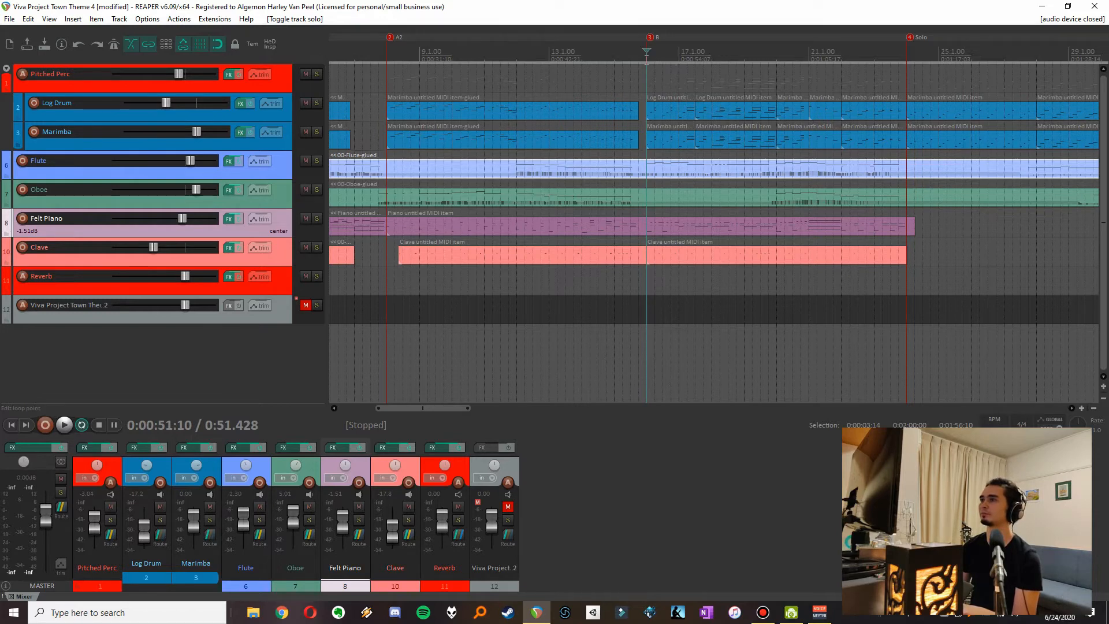
key(space)
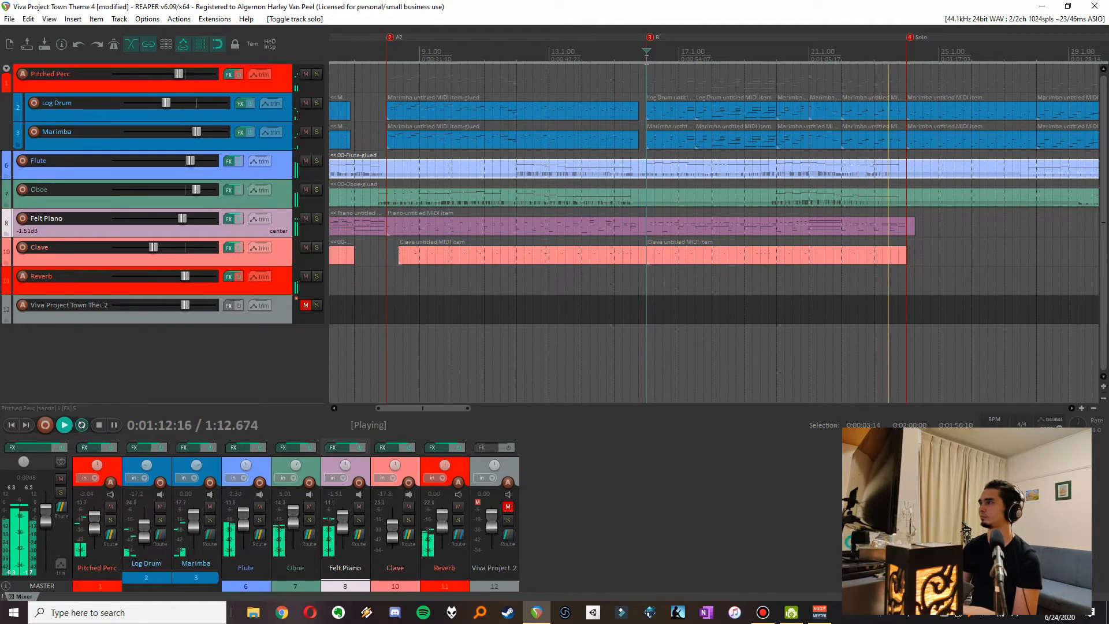
key(space)
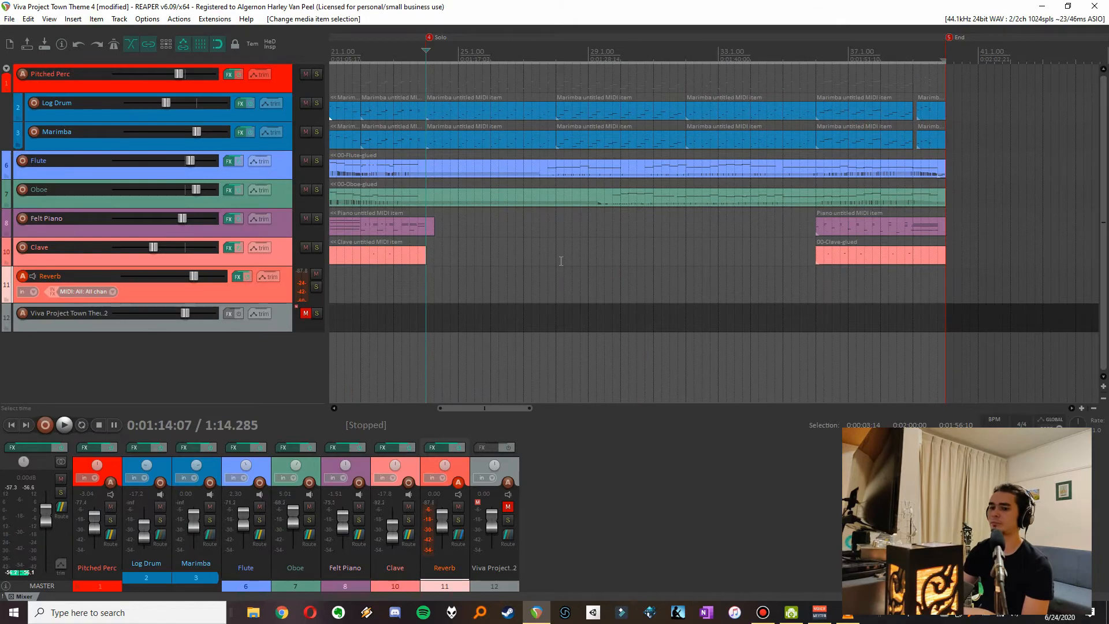
Play the opening of the Solo section from its marker at bar 24, following the percussion up to about bar 27
scroll(561, 260, up, 3)
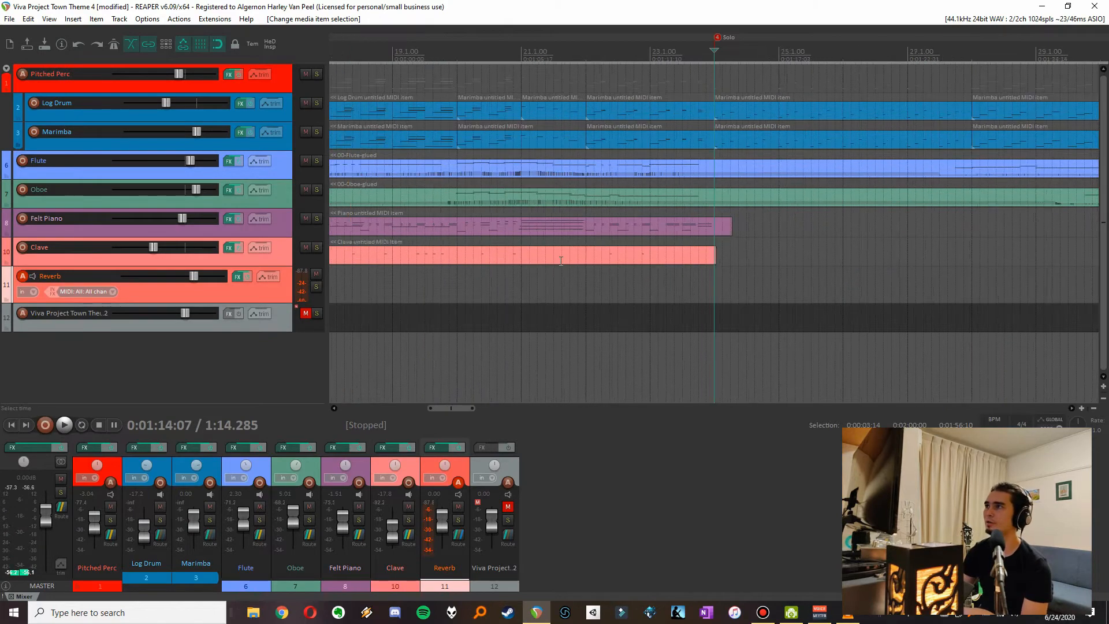
scroll(561, 260, up, 2)
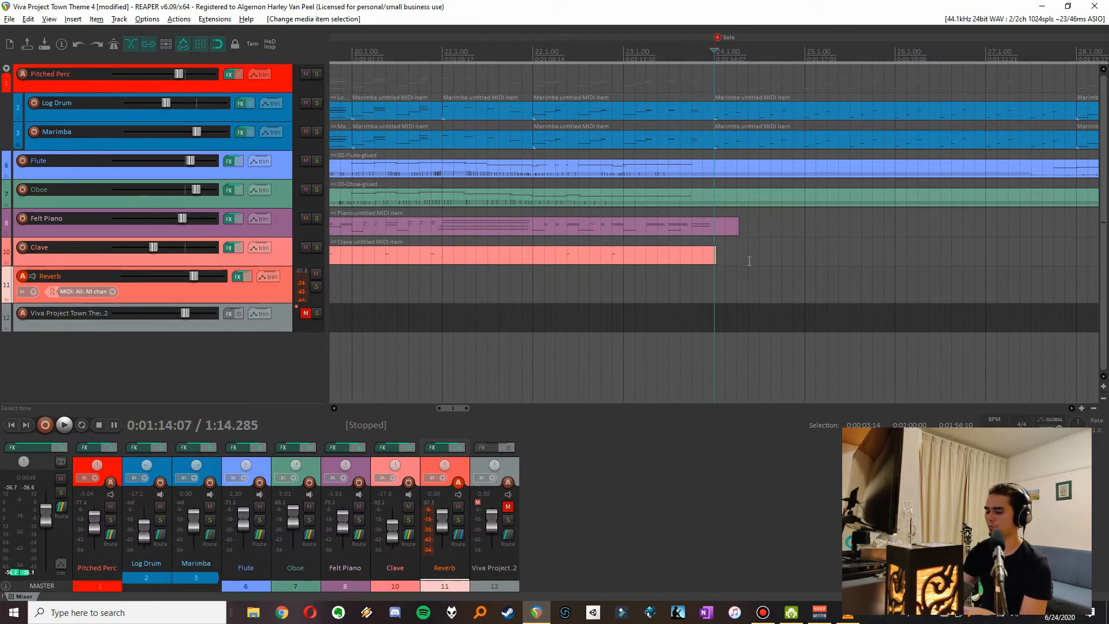
scroll(749, 261, right, 2)
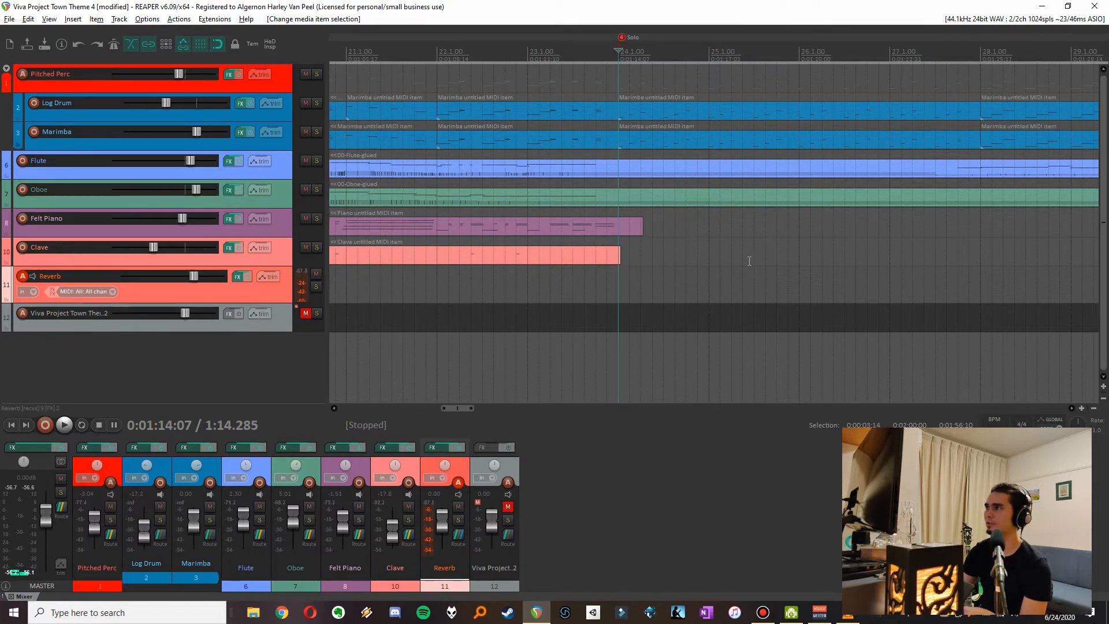
scroll(750, 261, right, 2)
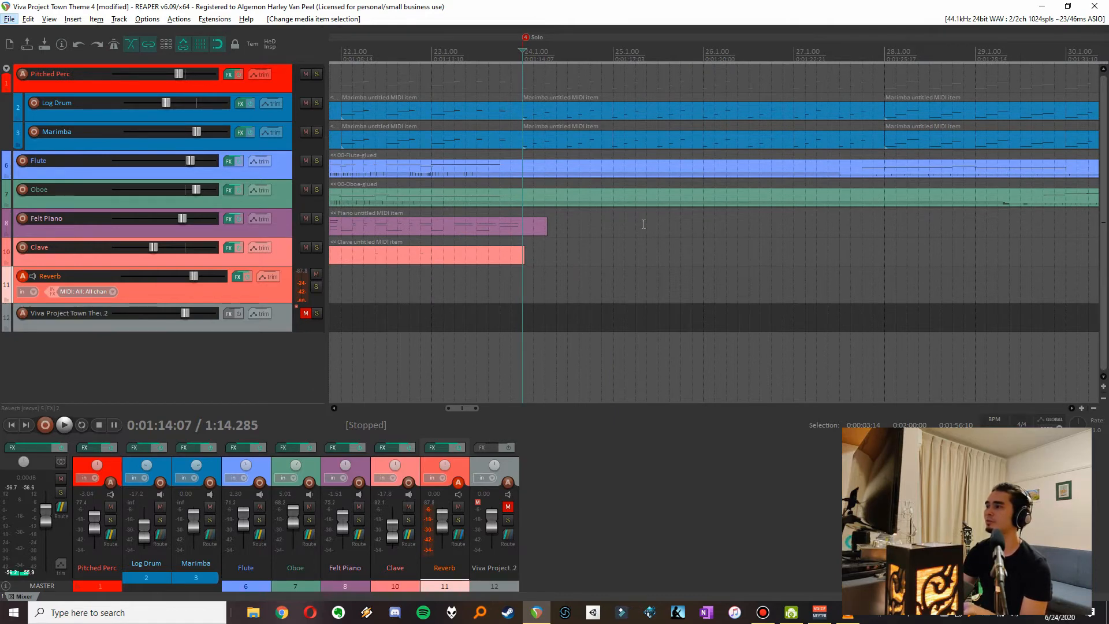
key(alt+space)
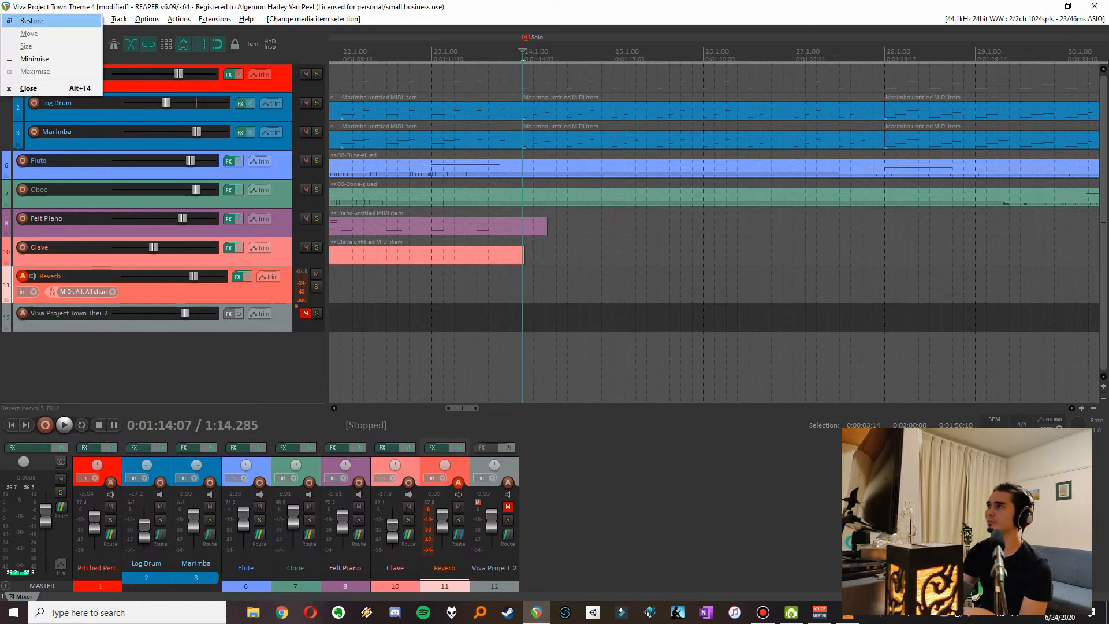
key(Escape)
key(space)
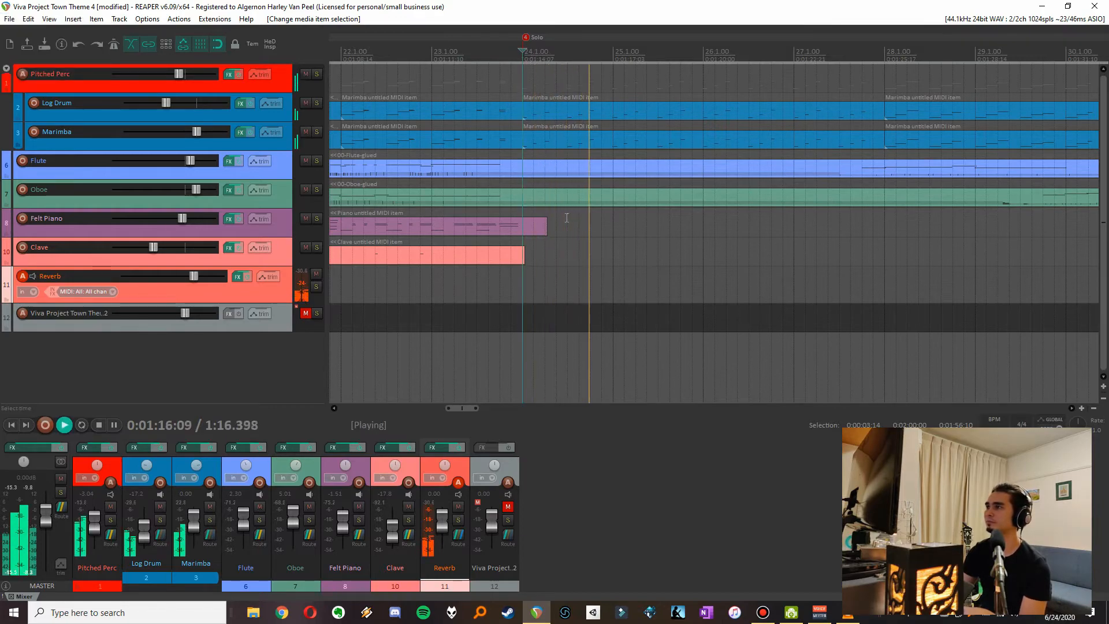
scroll(567, 217, down, 2)
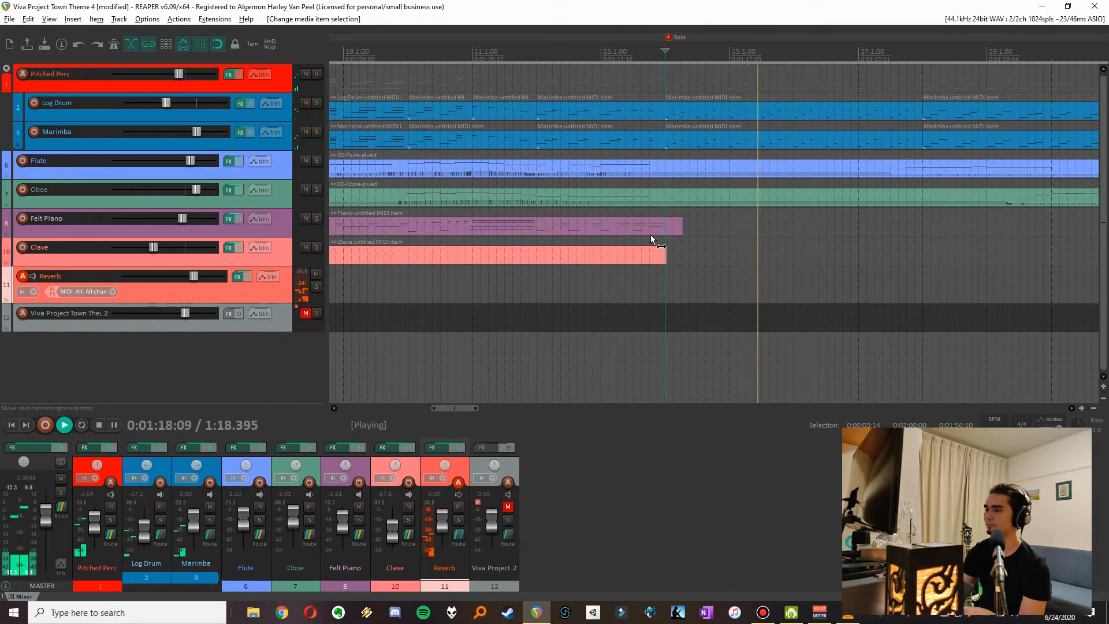
scroll(651, 235, right, 3)
scroll(651, 235, right, 2)
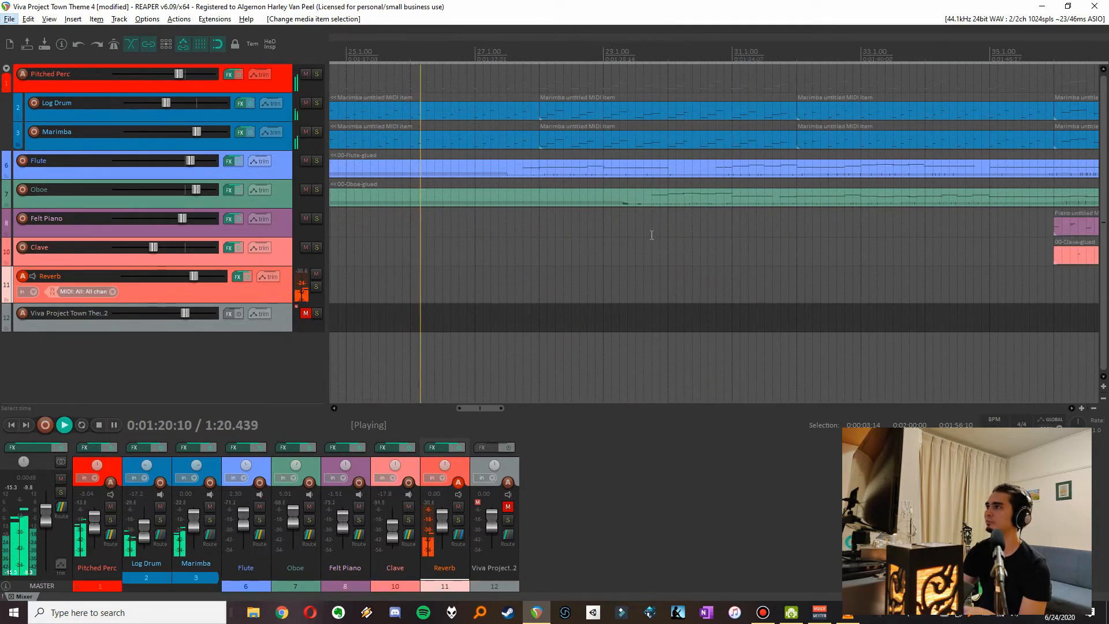
scroll(652, 235, left, 1)
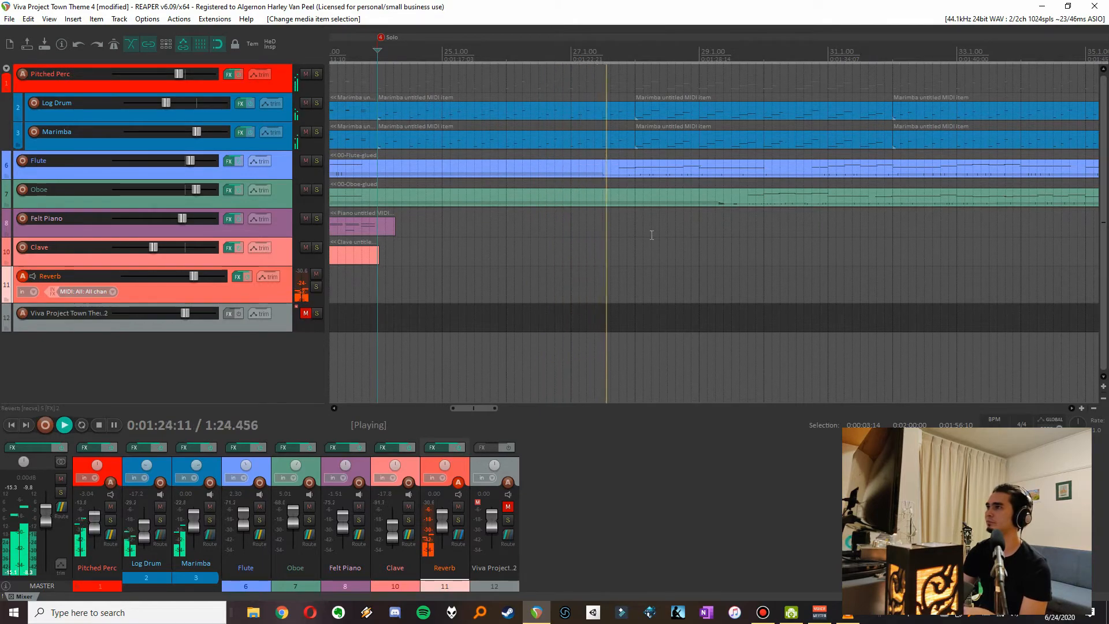
key(space)
scroll(652, 236, down, 1)
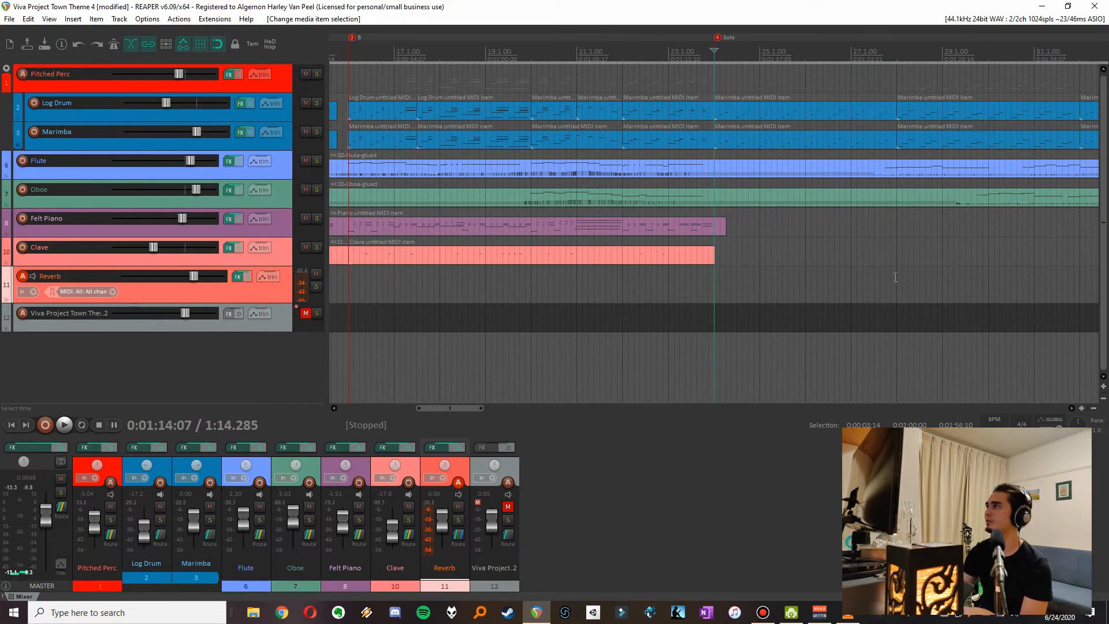
Select the Log Drum and Marimba items that start at the Solo marker
click(827, 119)
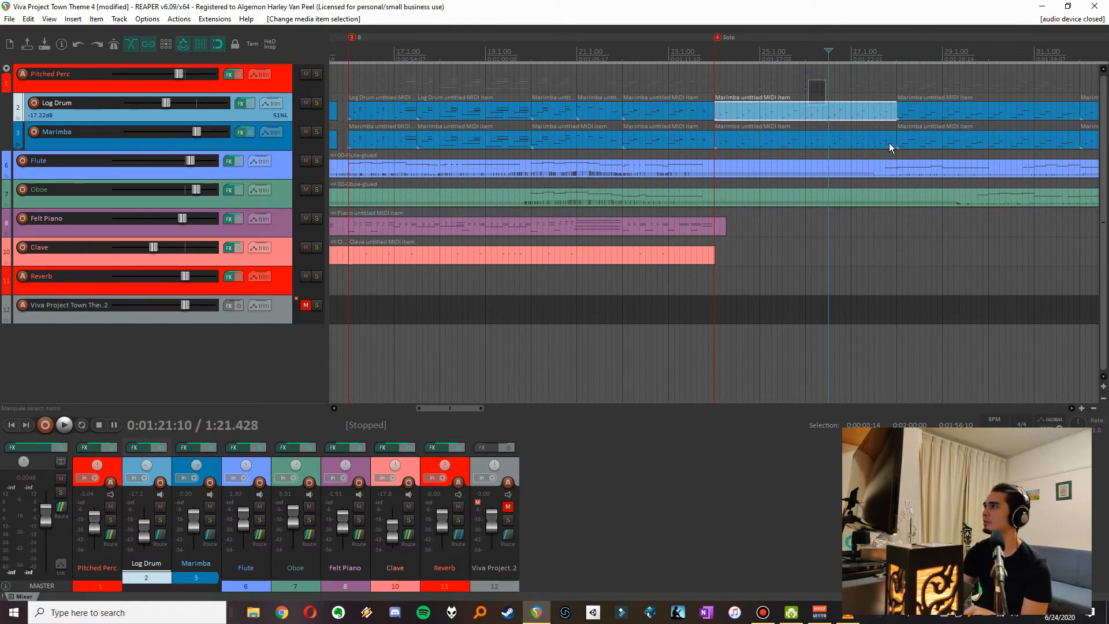
drag(889, 143, 868, 142)
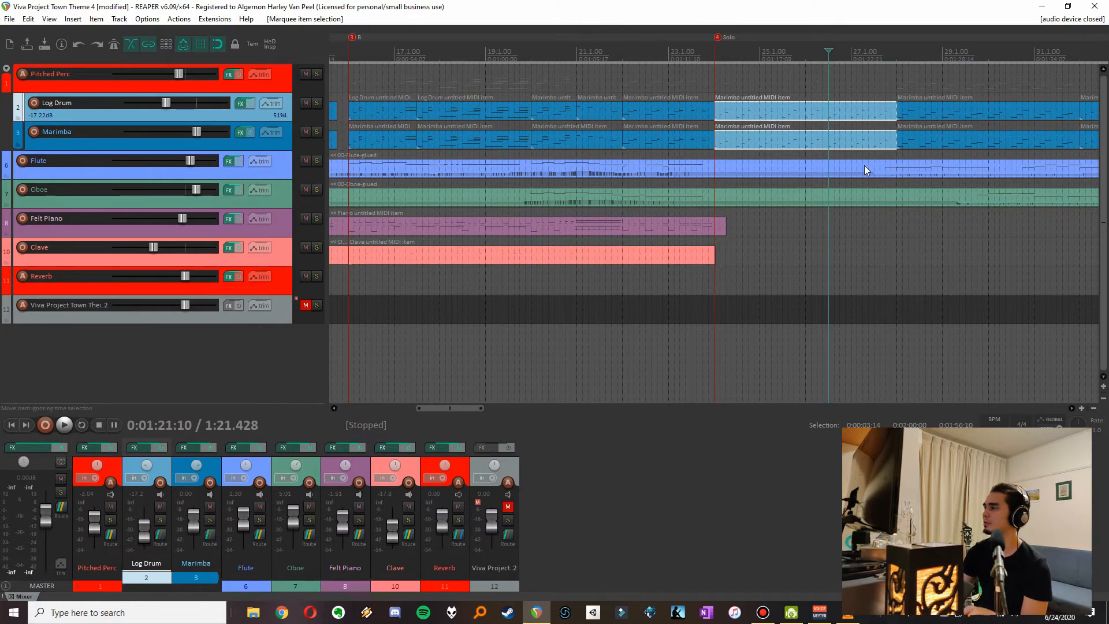
scroll(864, 165, left, 2)
scroll(864, 165, right, 6)
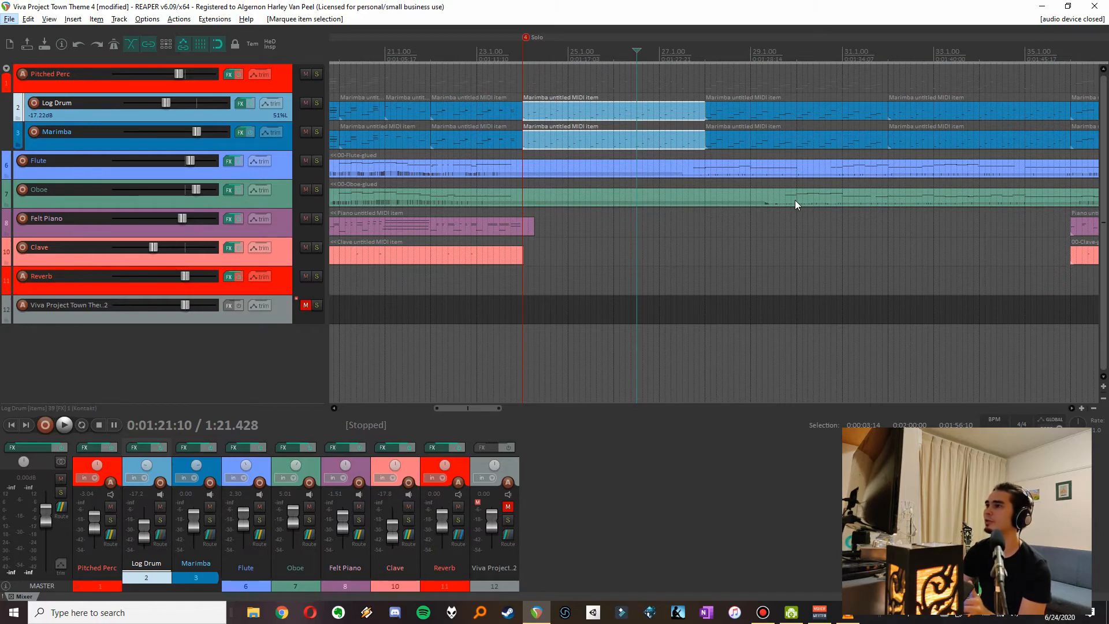
Play the Solo section from just before the flute's entry in bar 27, and replay briefly from about bar 34
click(681, 216)
key(space)
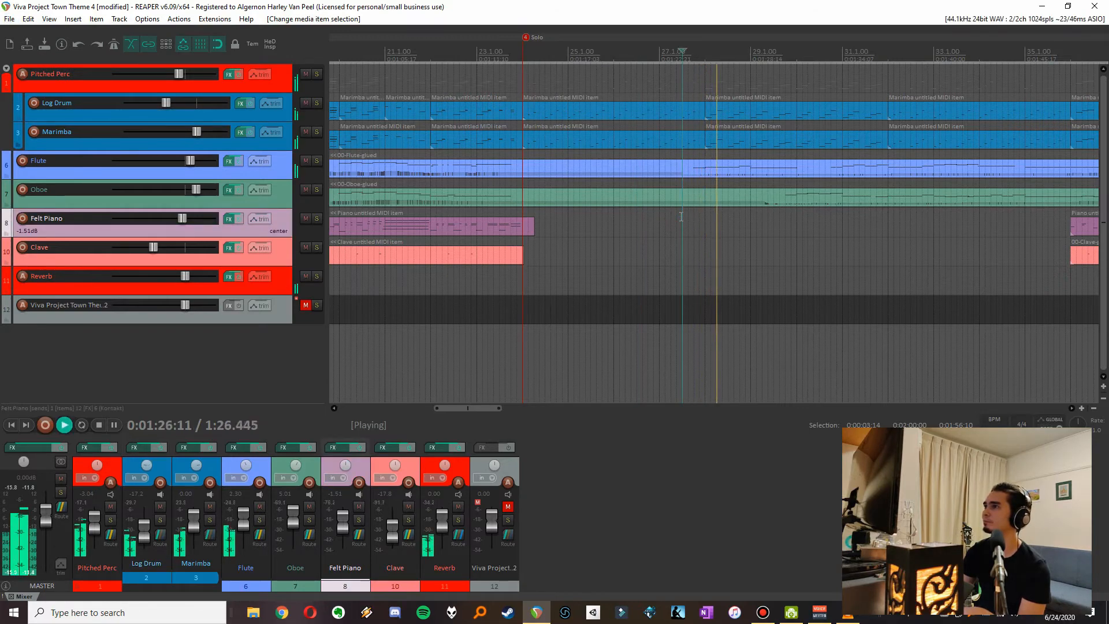
scroll(681, 217, right, 2)
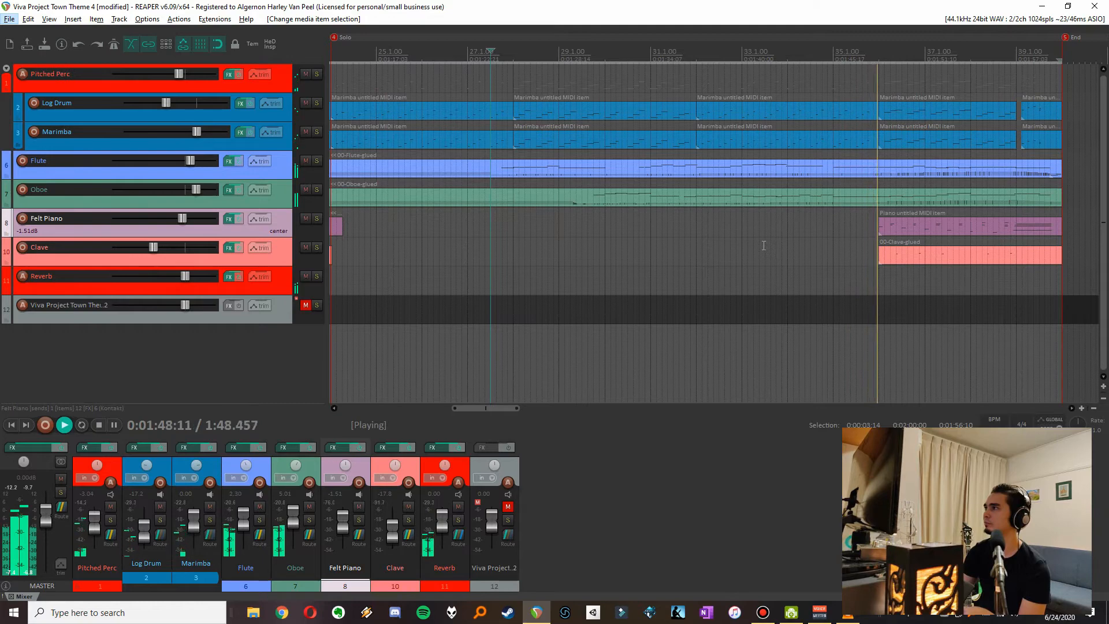
key(alt+space)
key(Escape)
click(800, 257)
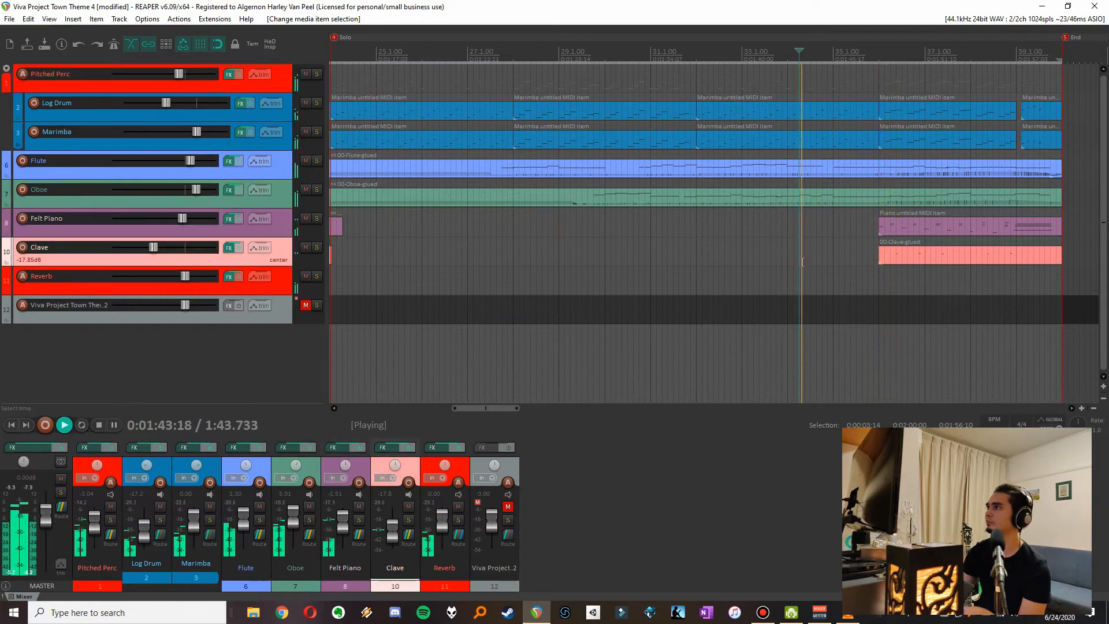
key(space)
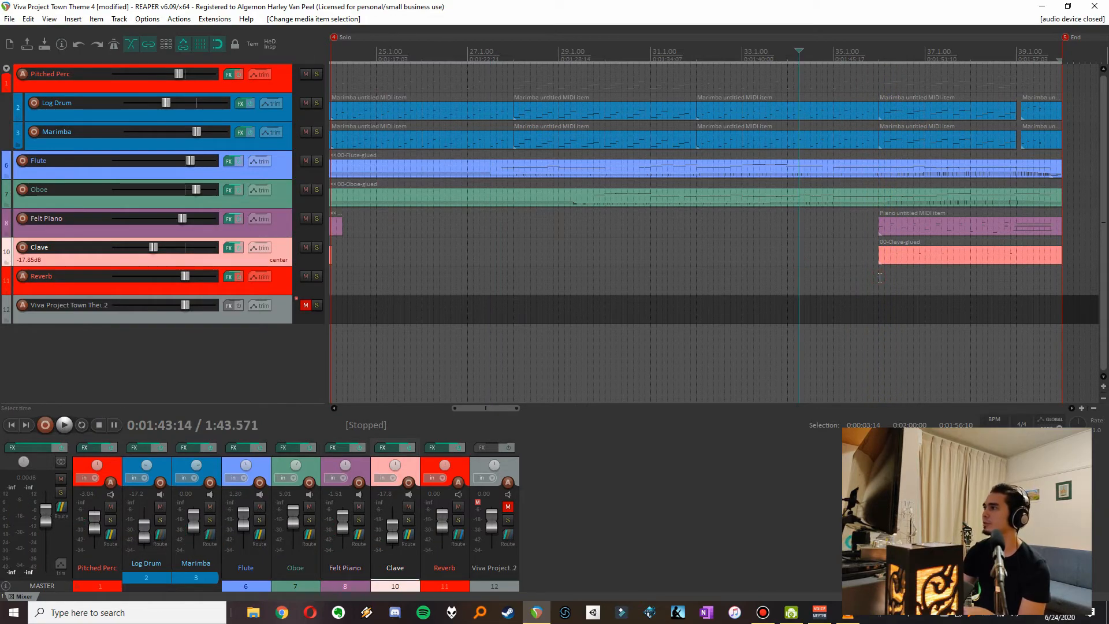
Solo the Felt Piano track and play the ending from where its item starts at bar 36
click(880, 278)
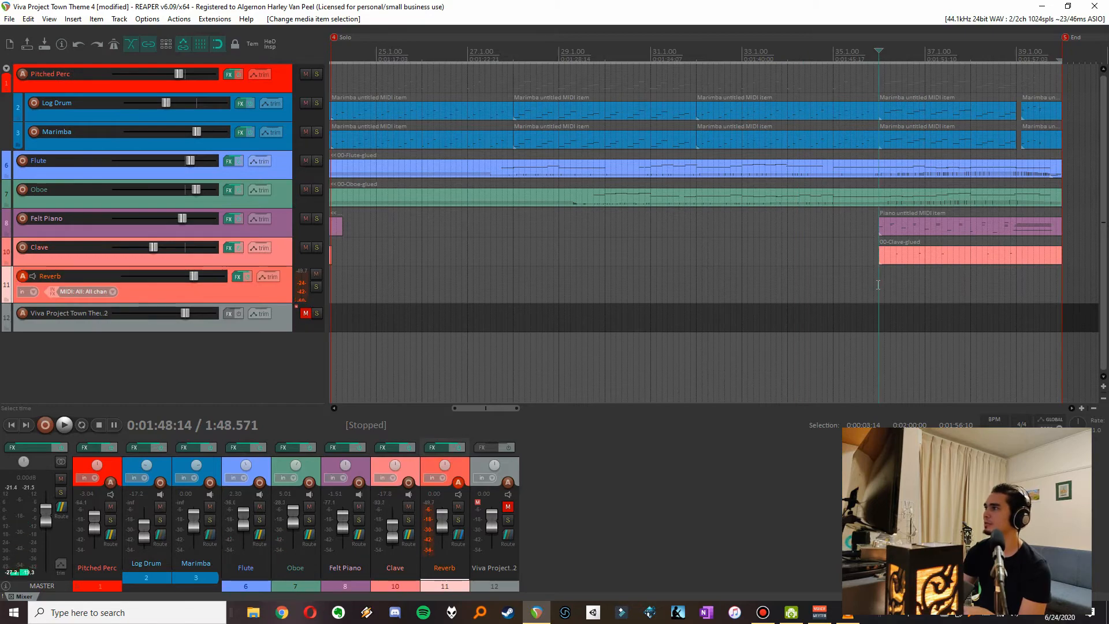
click(317, 218)
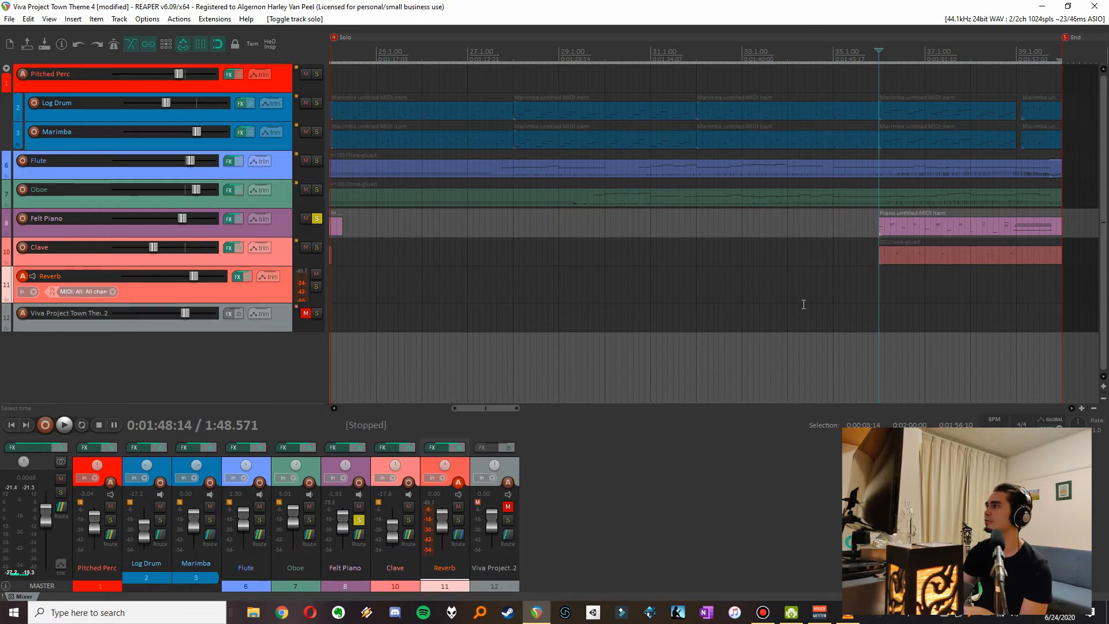
key(space)
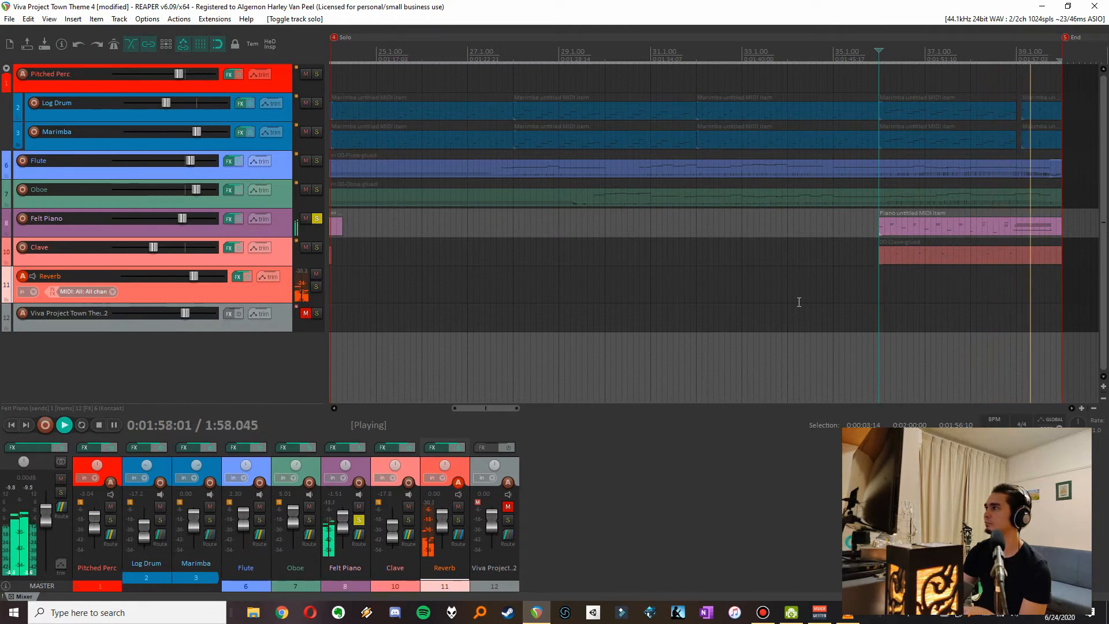
key(space)
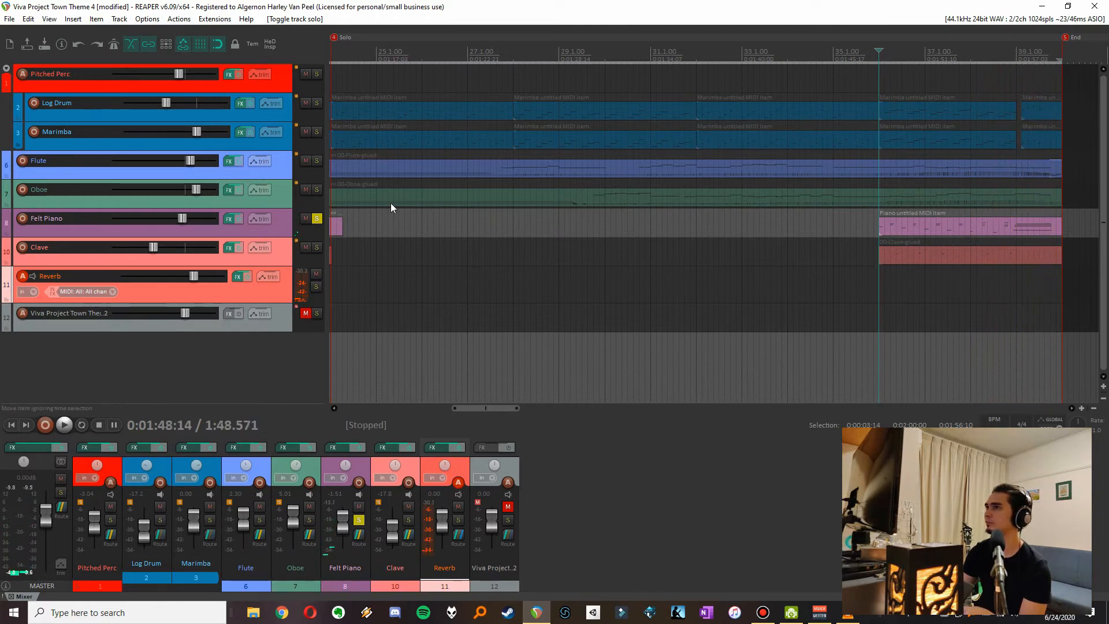
Solo the Pitched Perc group along with the Felt Piano and replay the ending from bar 36
click(317, 74)
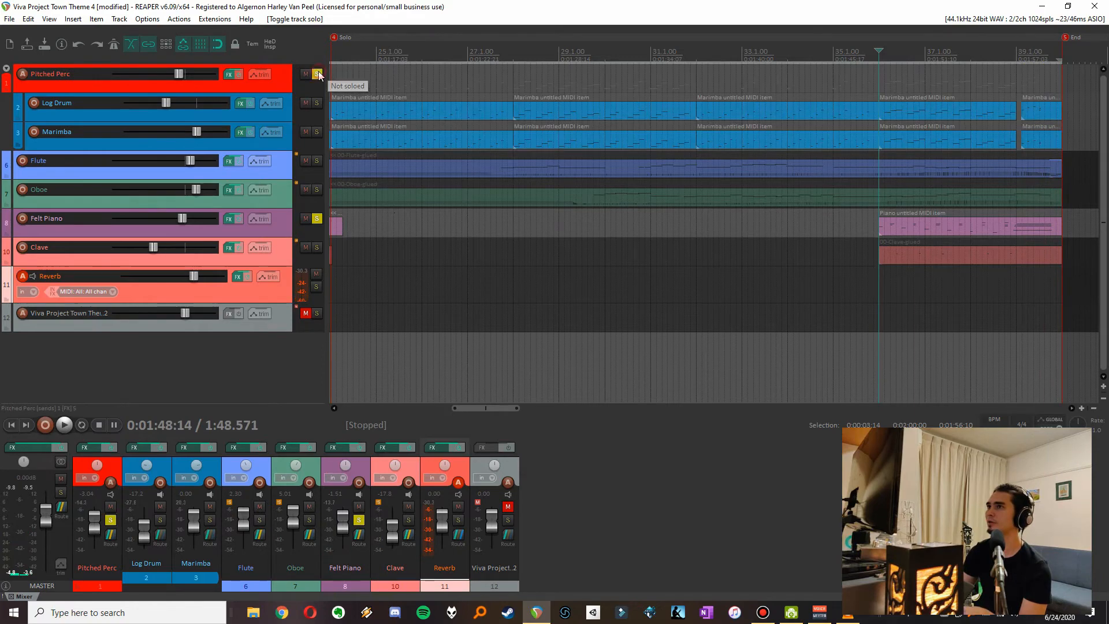
key(space)
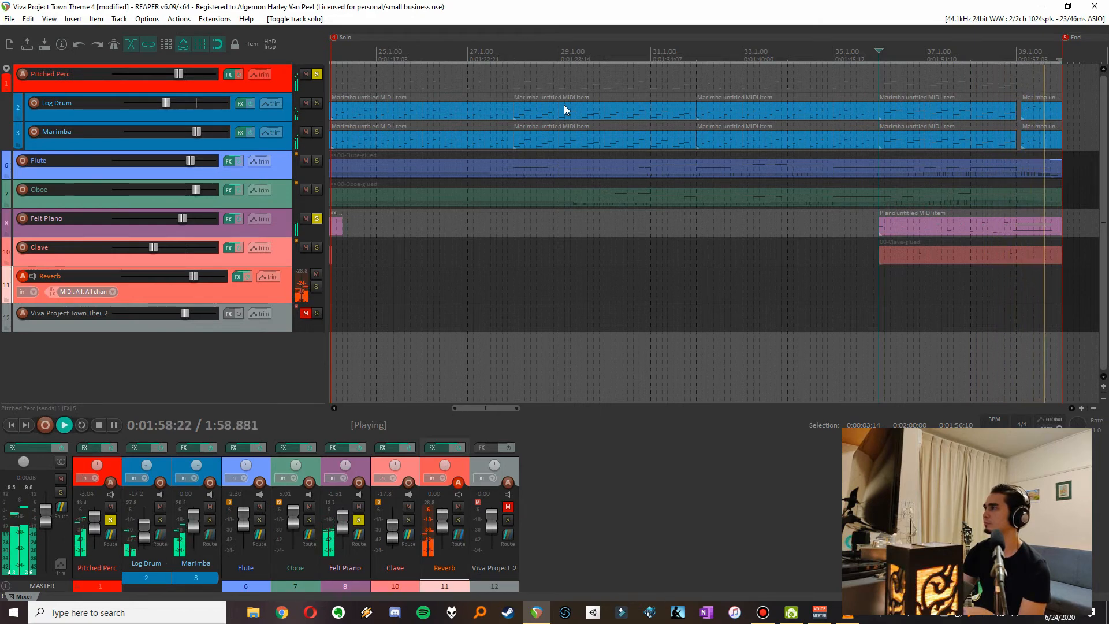
key(space)
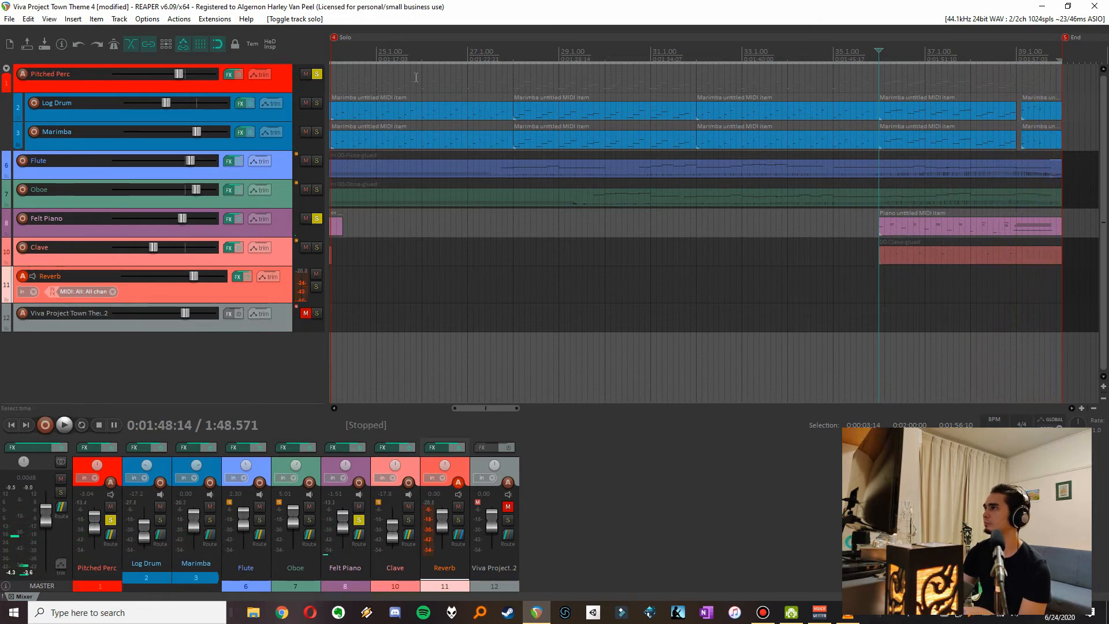
Unsolo Pitched Perc and Felt Piano, and play the ending from bar 36 with all tracks
click(318, 74)
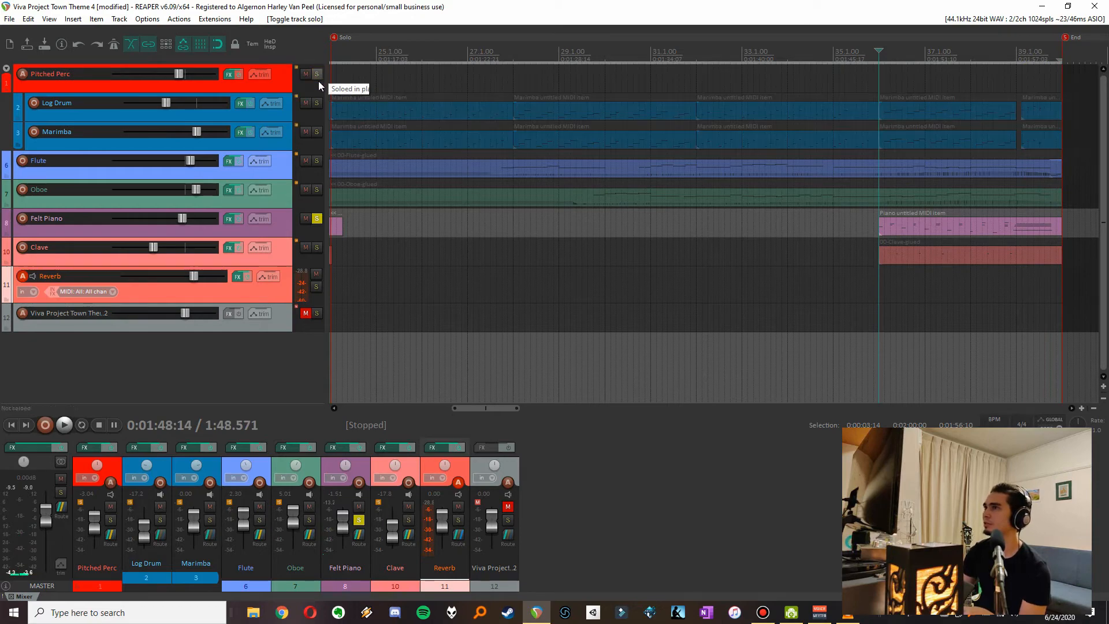
click(317, 219)
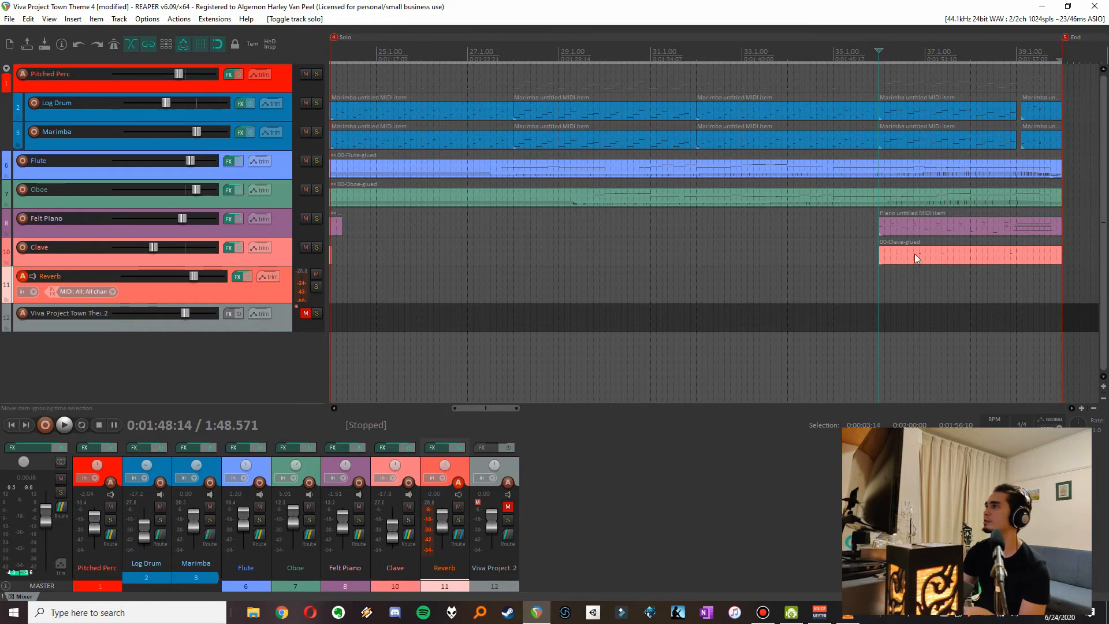
key(space)
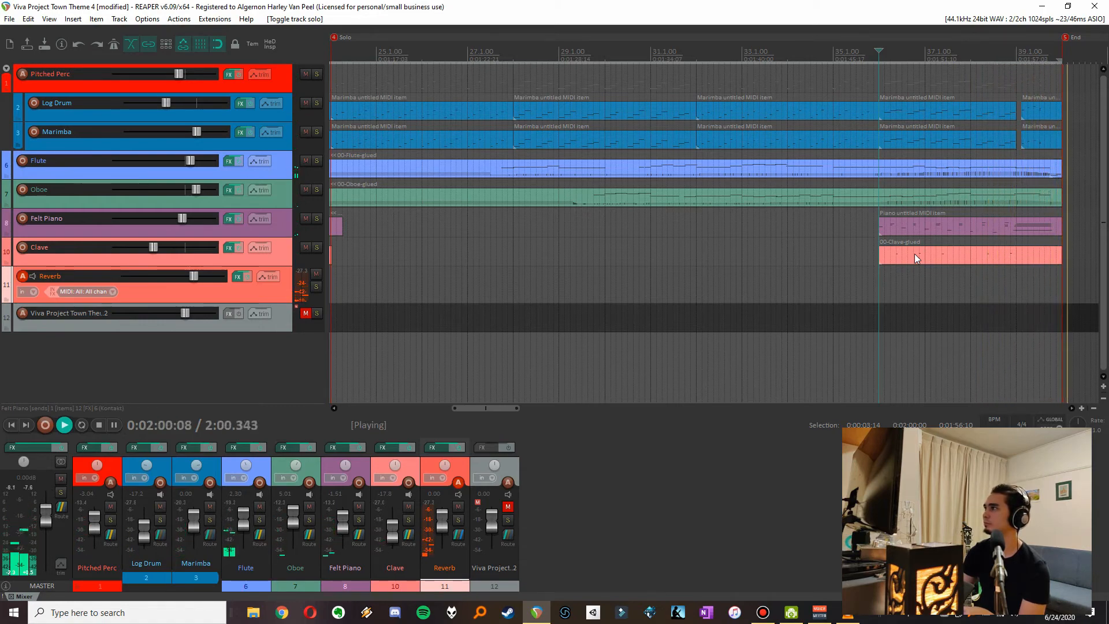
key(space)
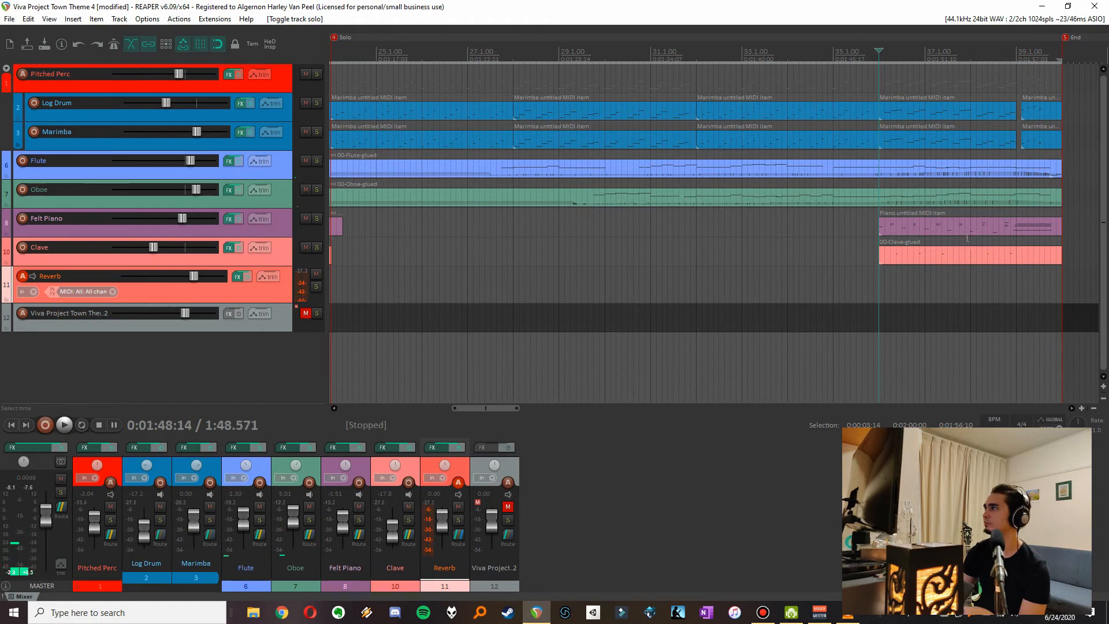
Open the short Flute MIDI item just before the End marker and play its C4 and D4 notes from slightly ahead of them
click(1052, 172)
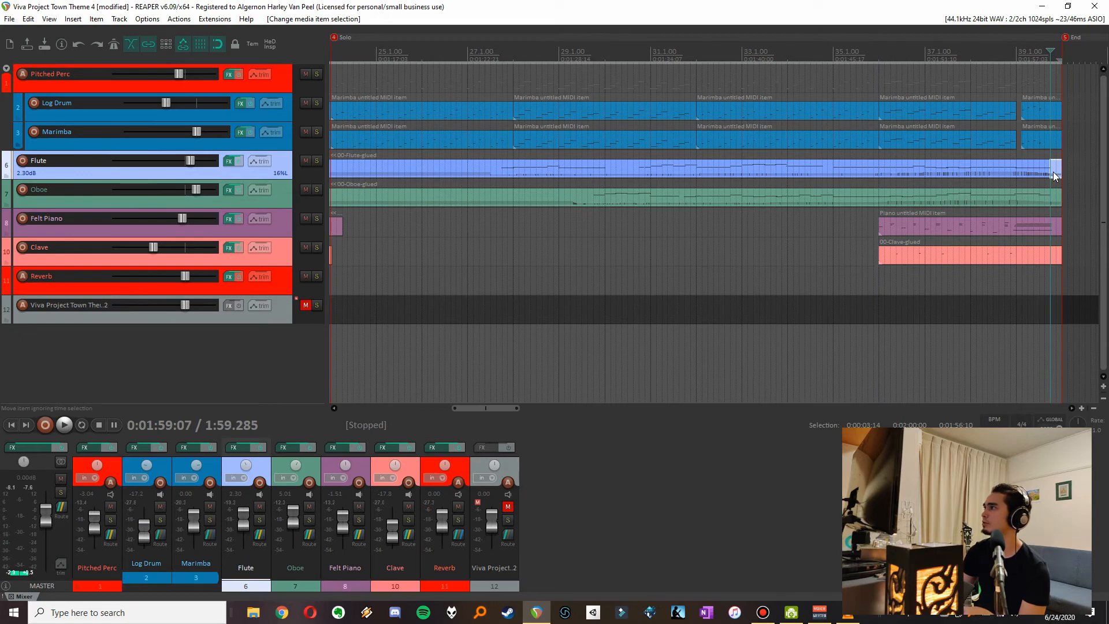
double_click(1053, 175)
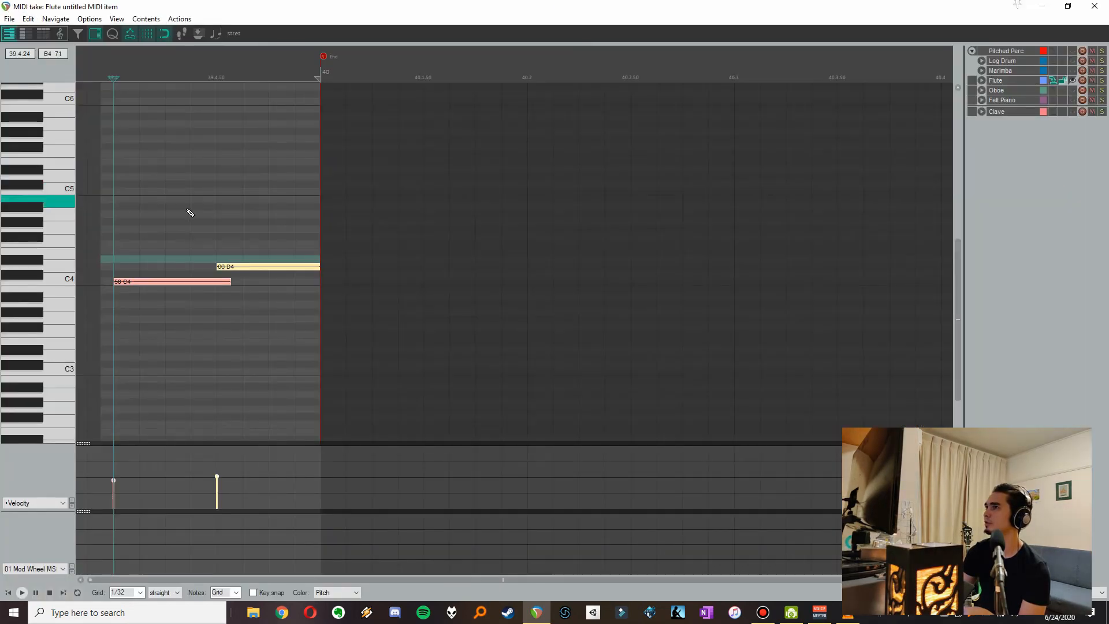
scroll(190, 213, down, 3)
scroll(190, 213, down, 1)
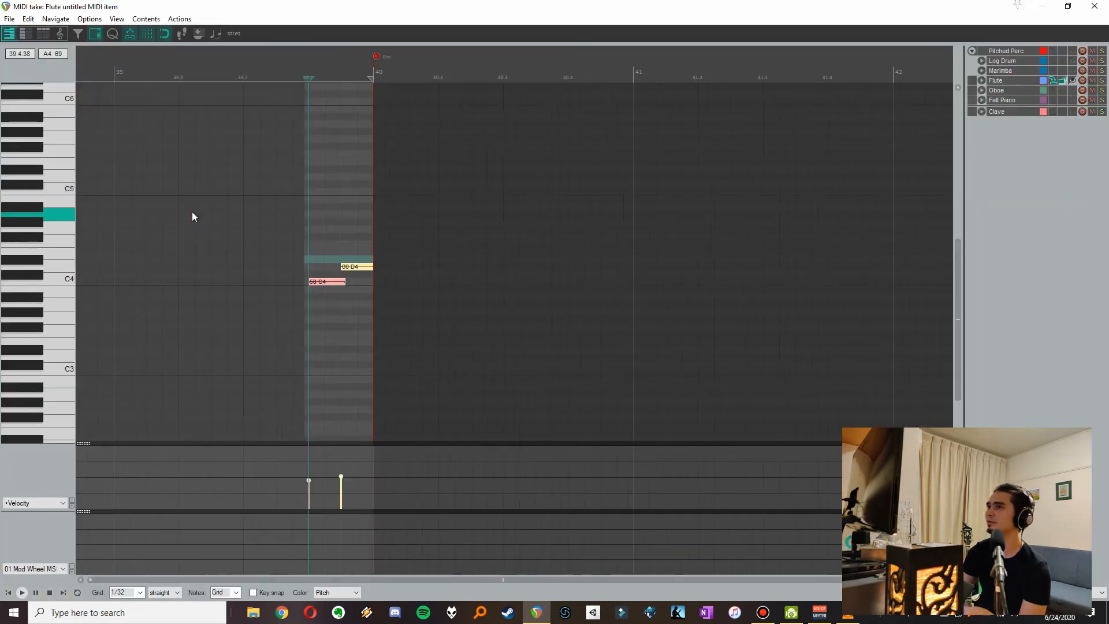
click(261, 76)
key(space)
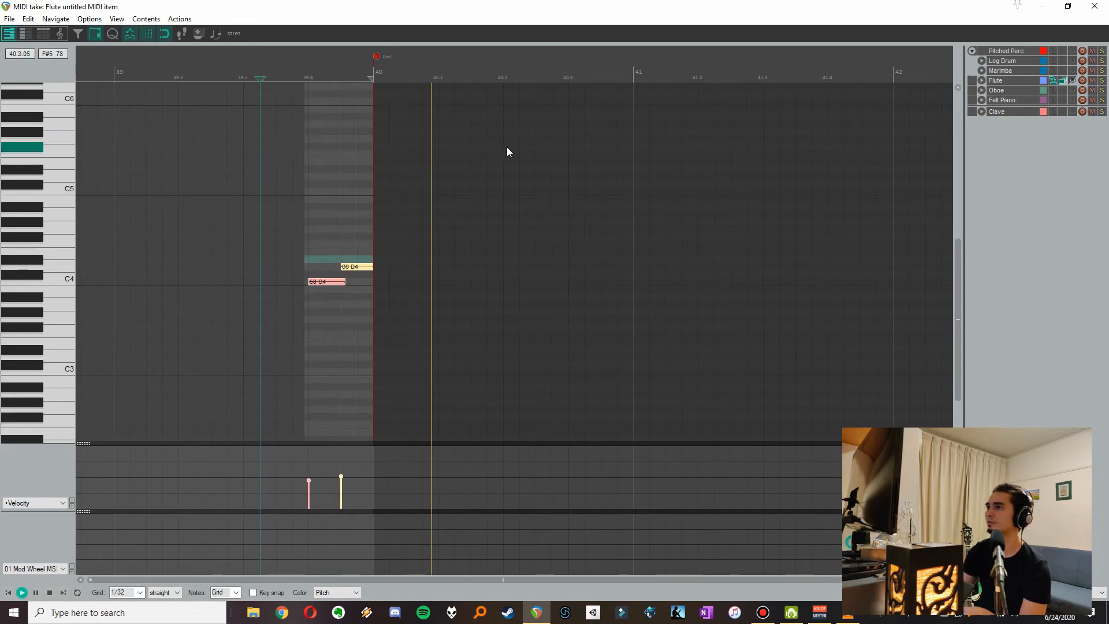
key(space)
key(Escape)
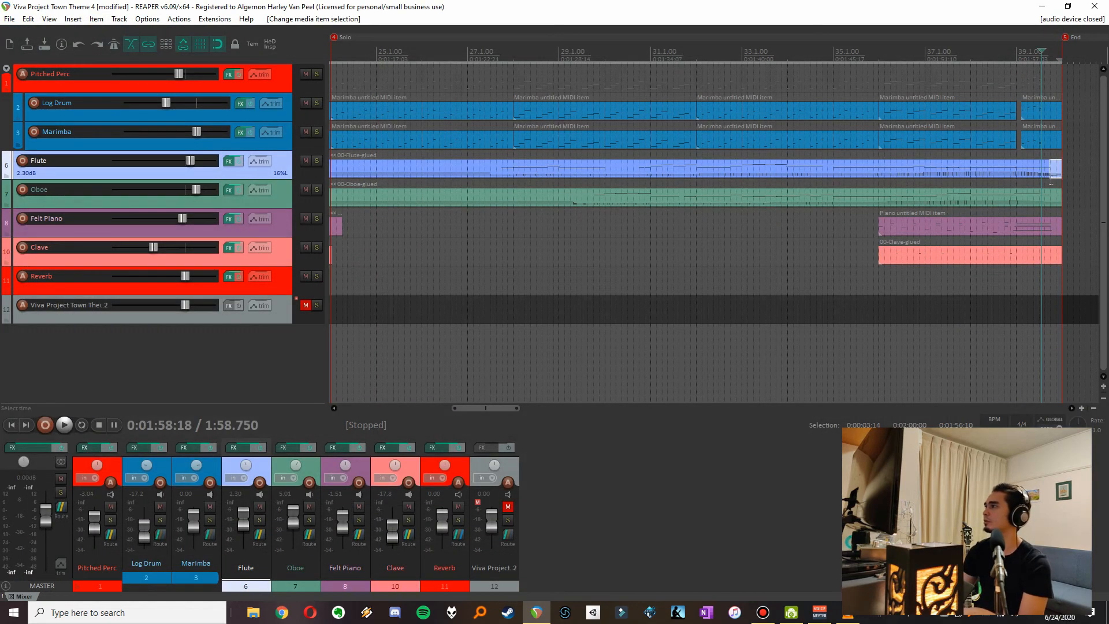
Open the Flute's first MIDI item at the song's start and select the C4 and D4 pickup notes before marker A
scroll(1051, 180, down, 2)
key(Home)
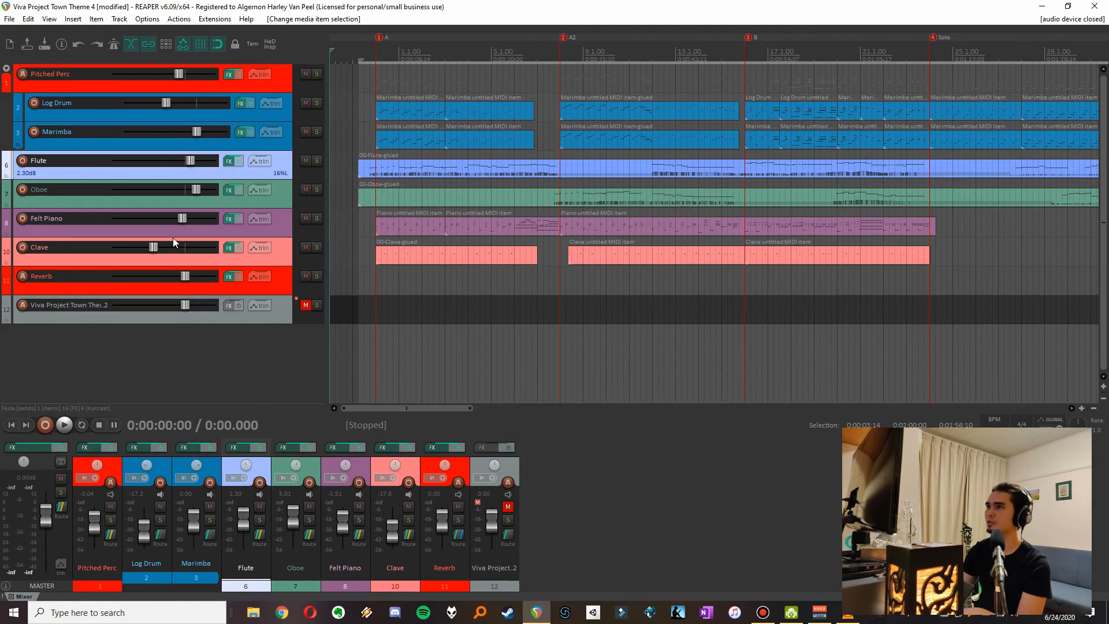
click(370, 142)
scroll(370, 142, up, 5)
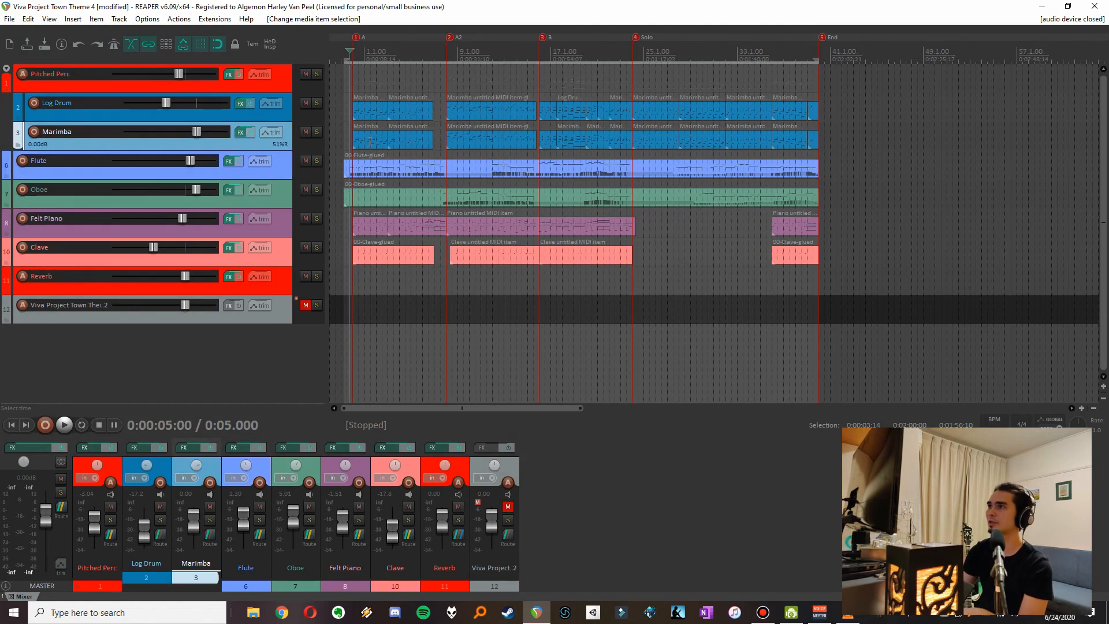
click(653, 169)
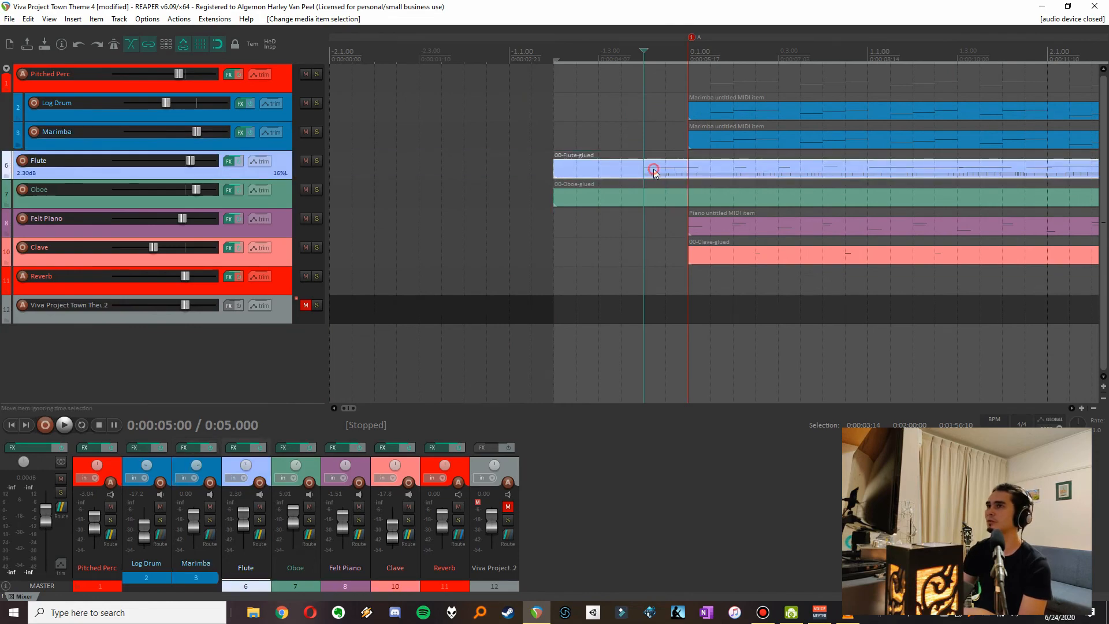
double_click(653, 168)
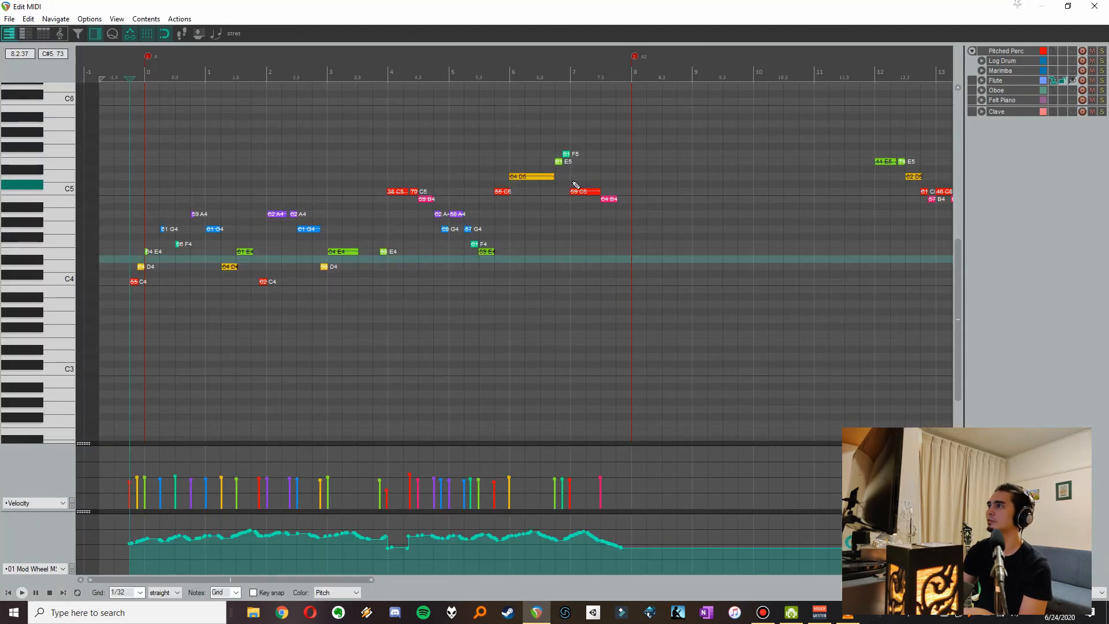
scroll(165, 282, up, 3)
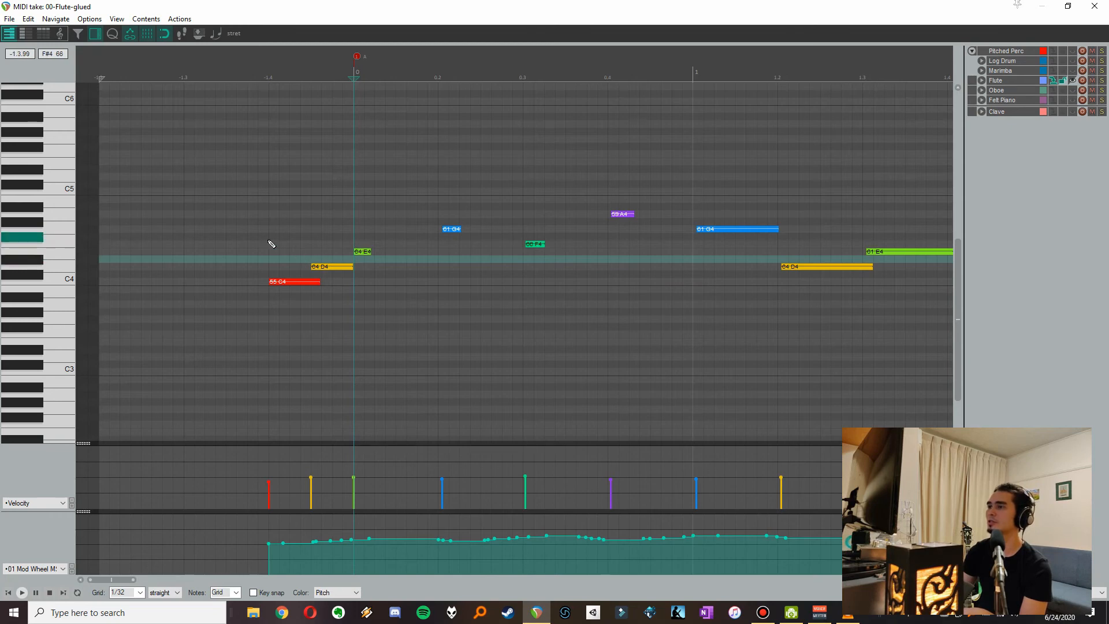
drag(269, 240, 325, 310)
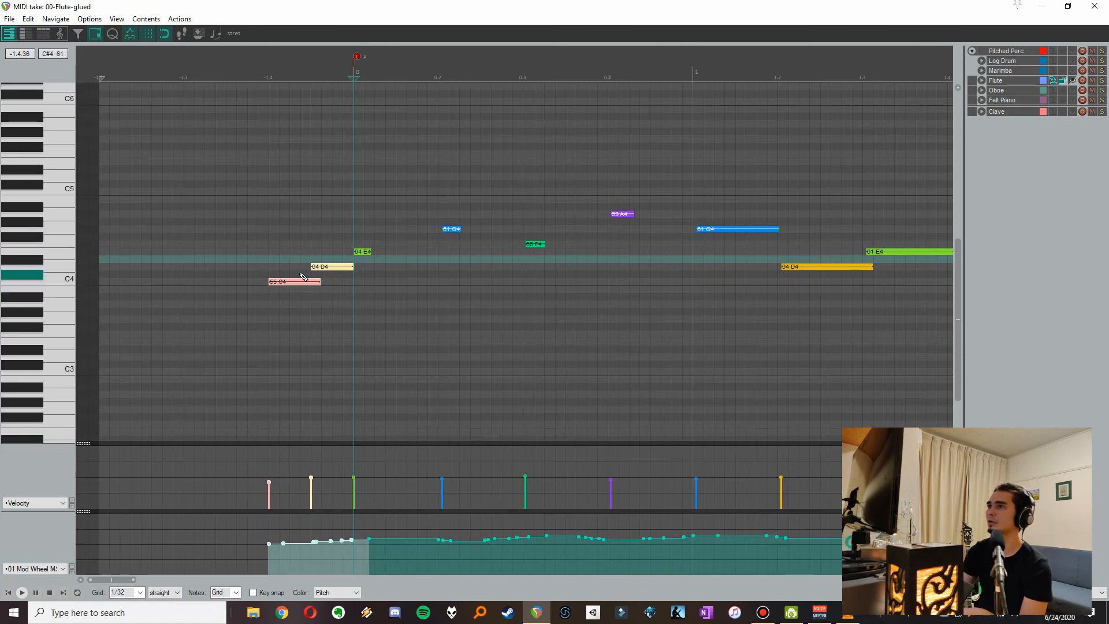
scroll(302, 275, down, 4)
key(Escape)
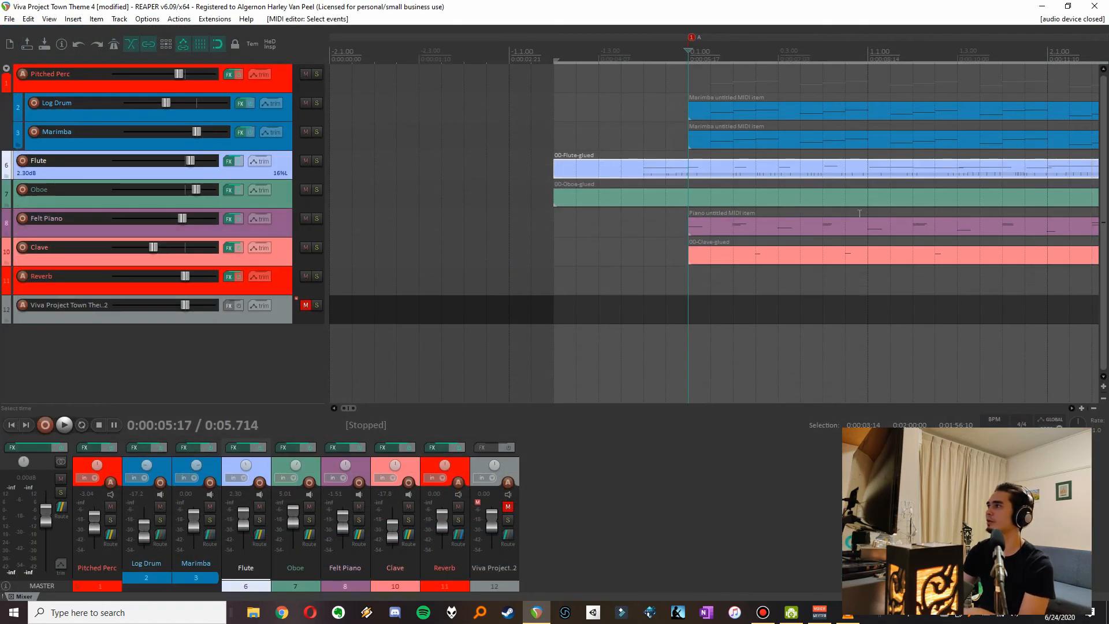
Play the last bars of the arrangement from about bar 38 past the End marker
scroll(860, 214, down, 8)
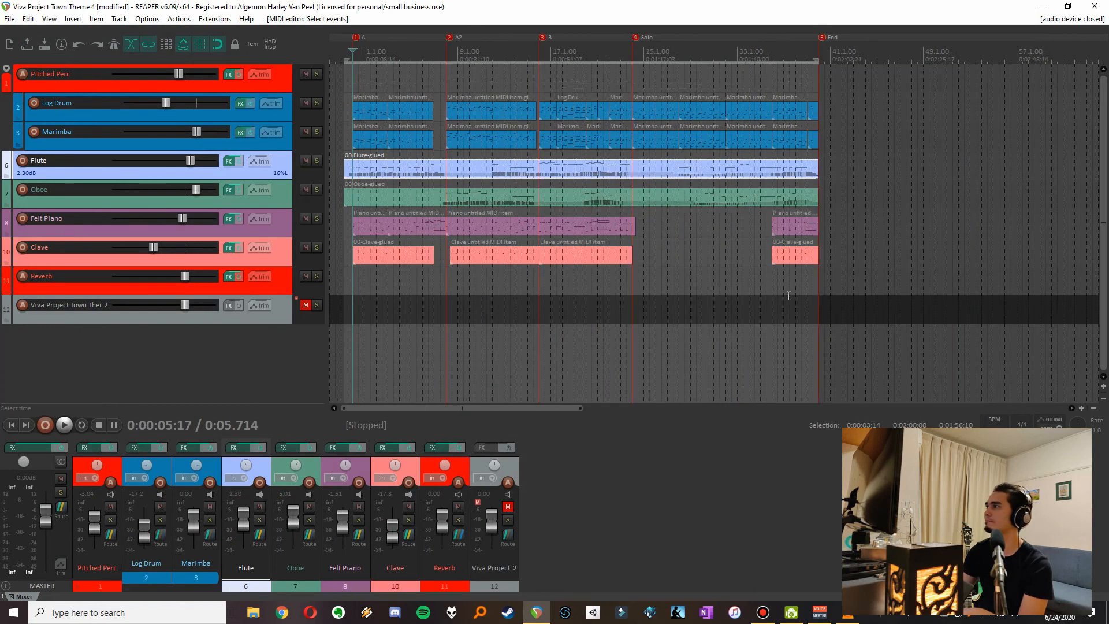
click(801, 283)
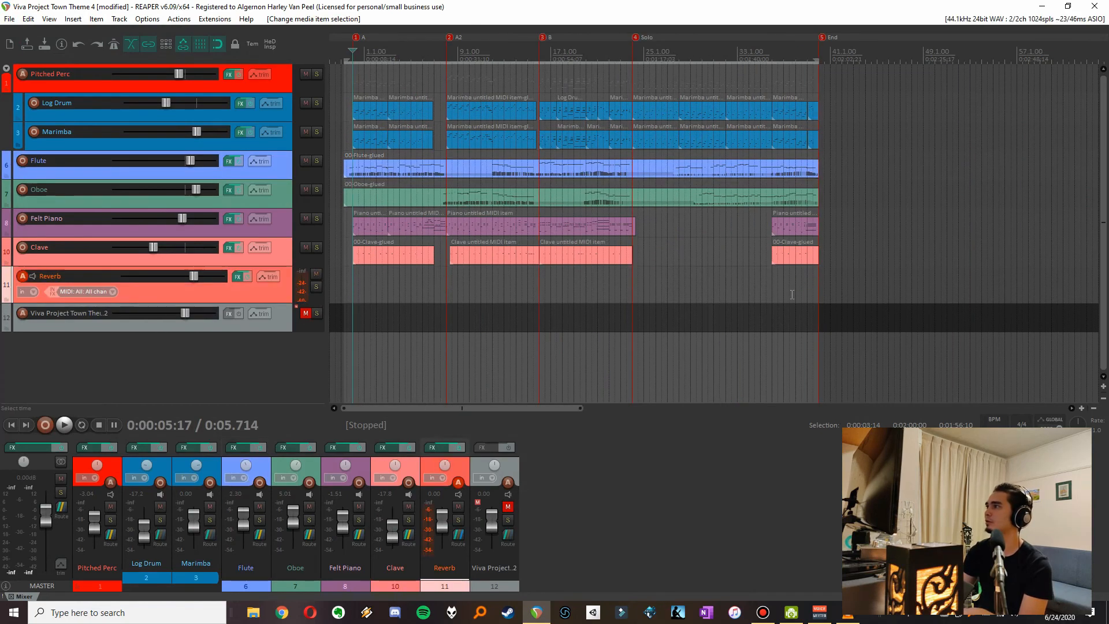
key(space)
scroll(799, 282, up, 2)
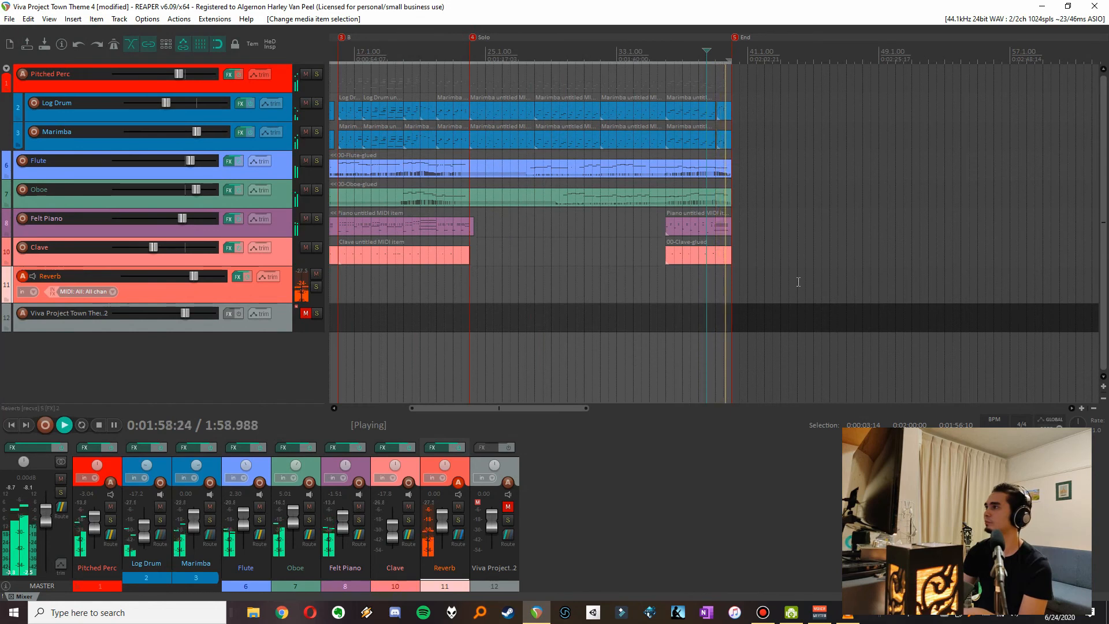
key(space)
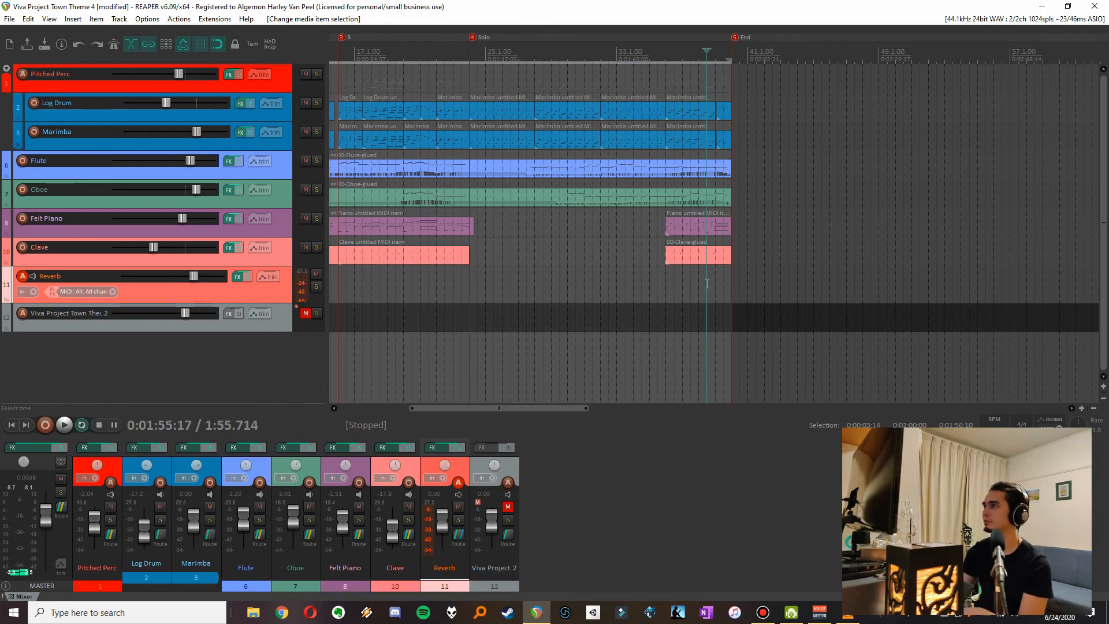
Set the loop range from marker A to the End marker and play from bar 36 through the repeat into section A
scroll(708, 279, up, 3)
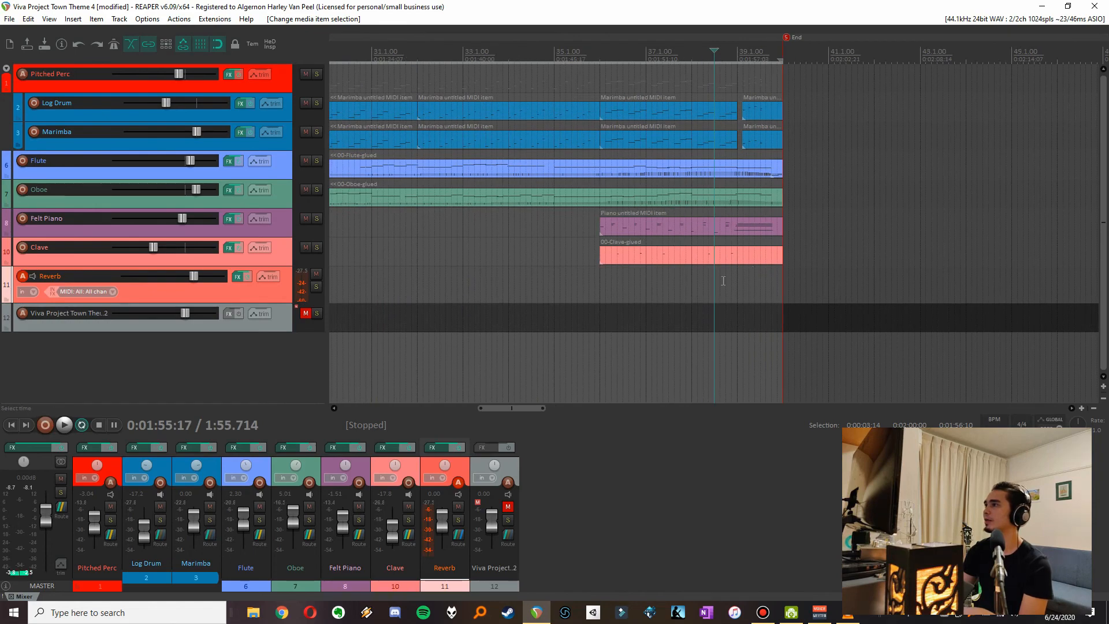
scroll(737, 281, down, 3)
click(673, 275)
key(space)
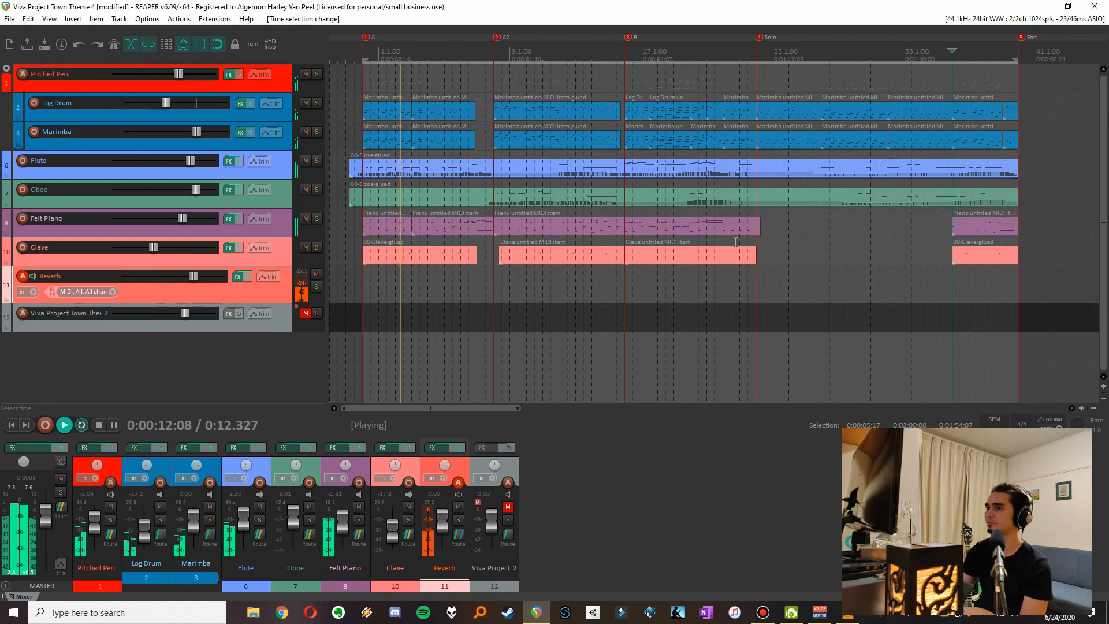
key(space)
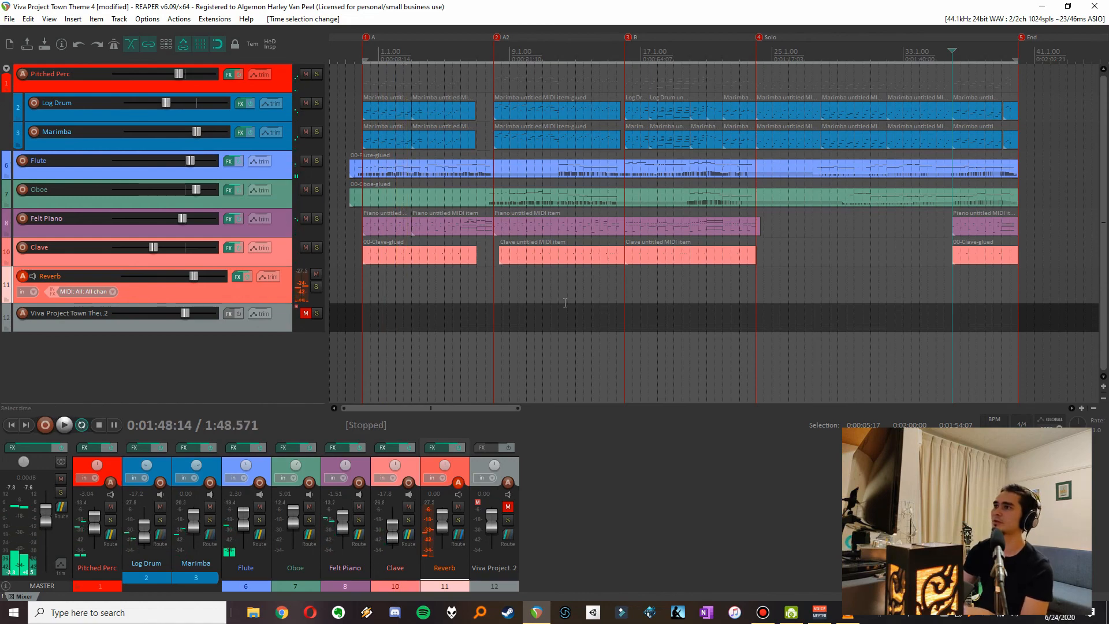